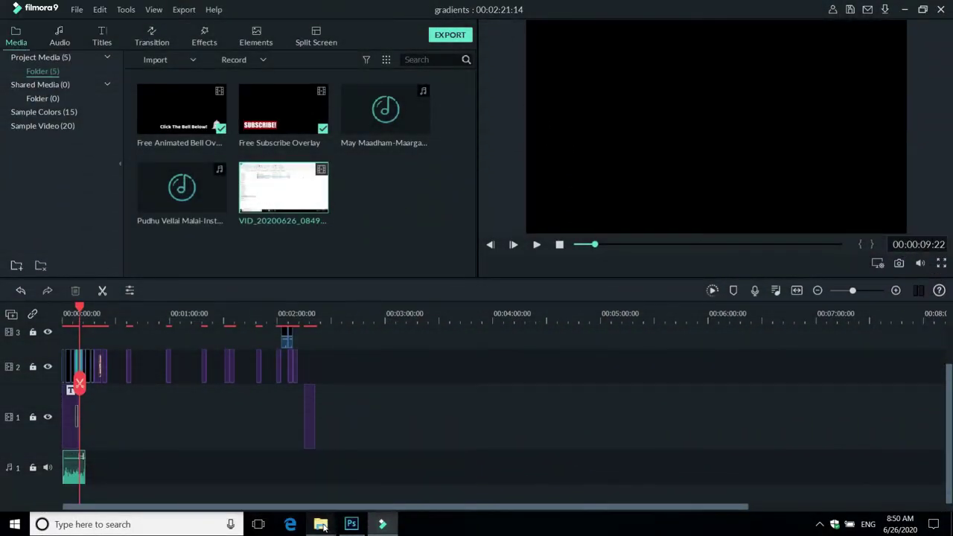
Step: View the DOWNLOAD folder holding 10000 Gradients Free, then return to Photoshop
left_click(394, 474)
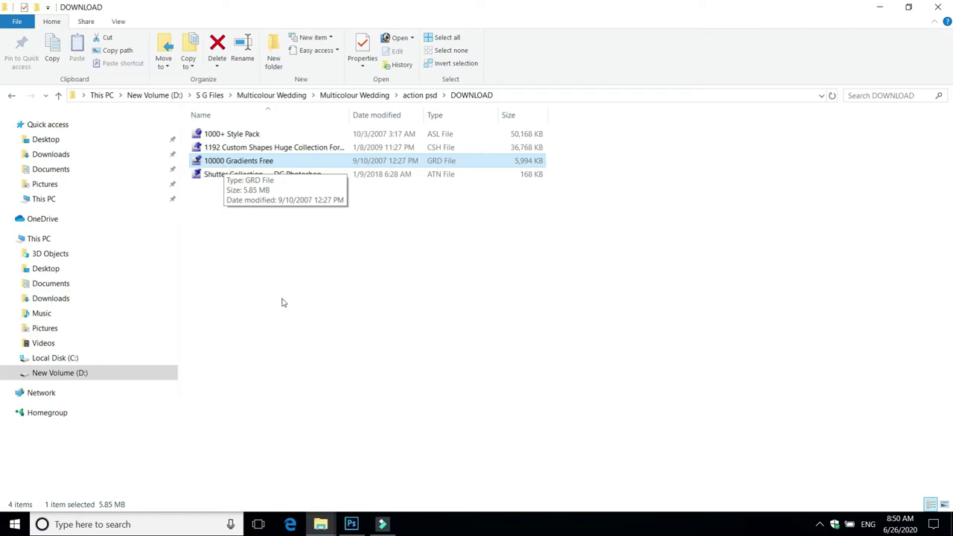
left_click(348, 526)
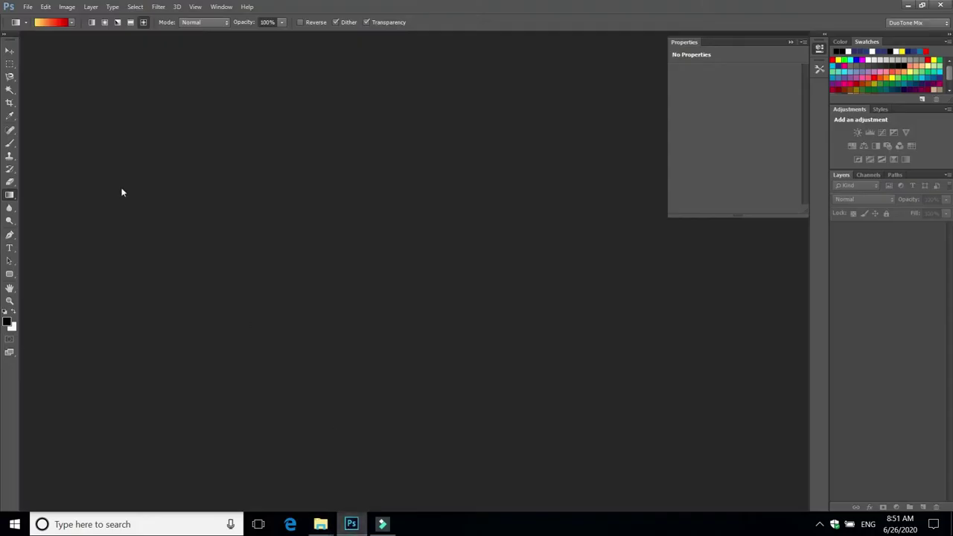
Step: Create a new blank Untitled-1 document with the default settings
left_click(27, 7)
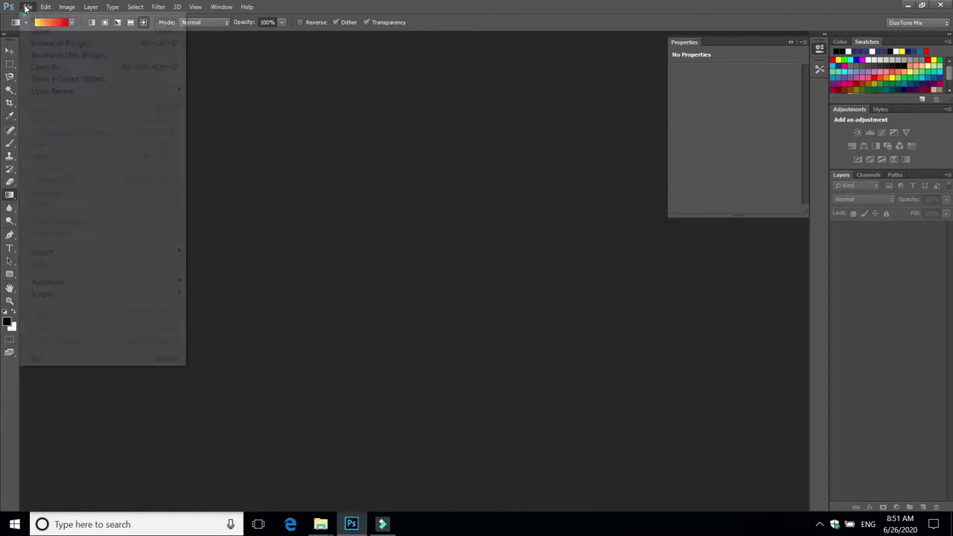
left_click(37, 21)
left_click(579, 133)
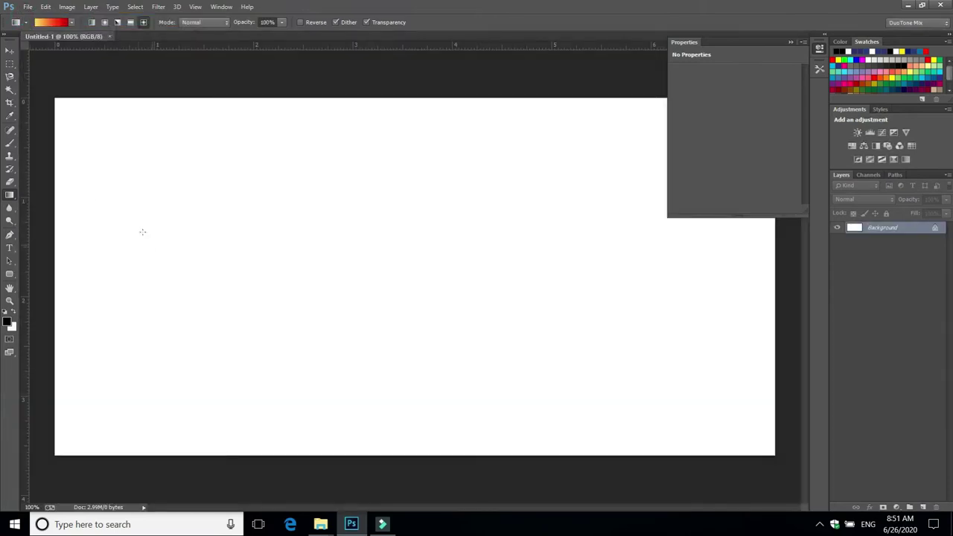
Step: Switch to the Gradient Tool and show its gradient presets
left_click(10, 195)
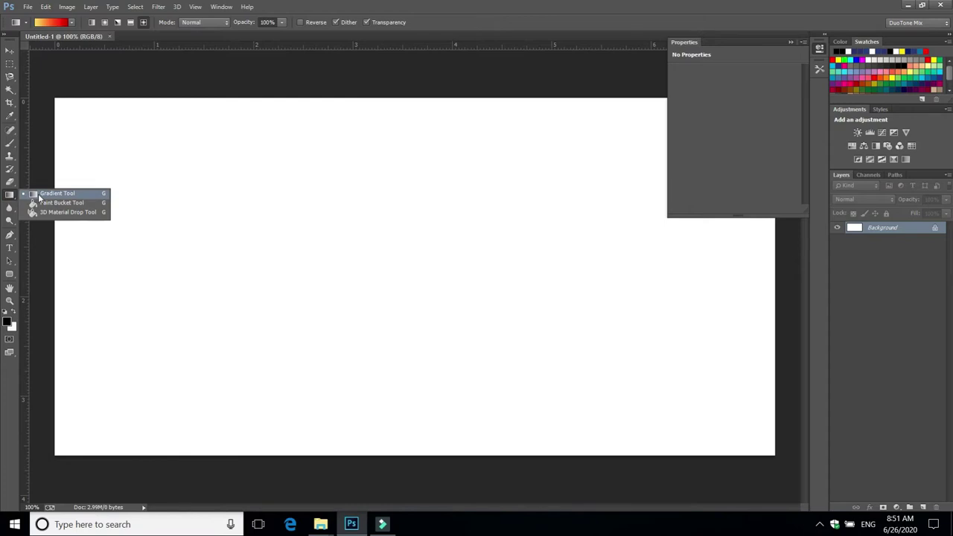
left_click(41, 195)
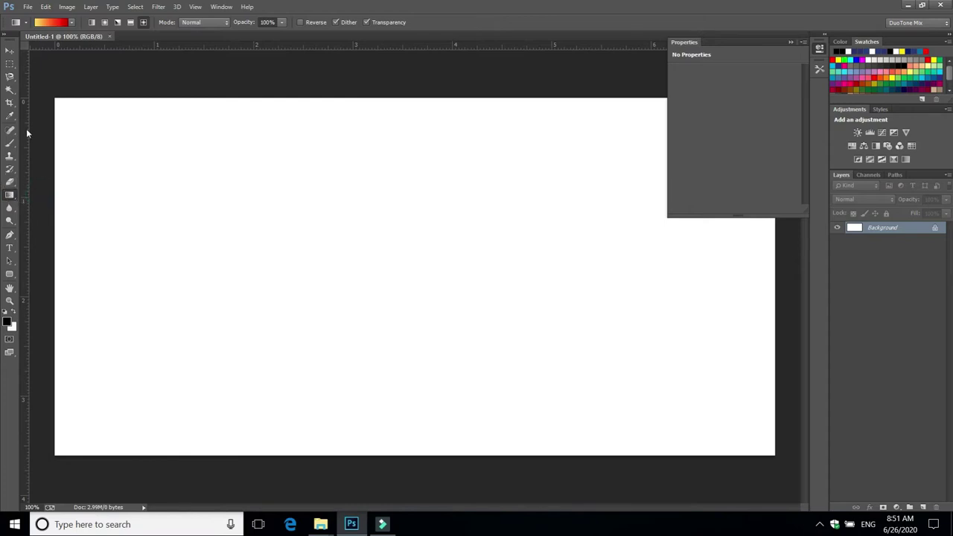
left_click(73, 24)
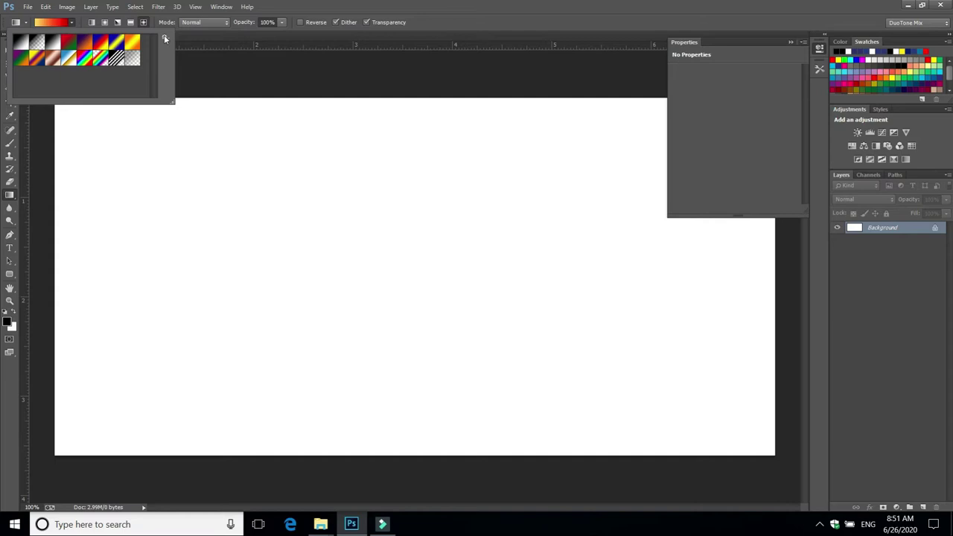
Step: Load the 10000 Gradients Free set into the gradient presets, dismissing the 'Set' error
left_click(165, 37)
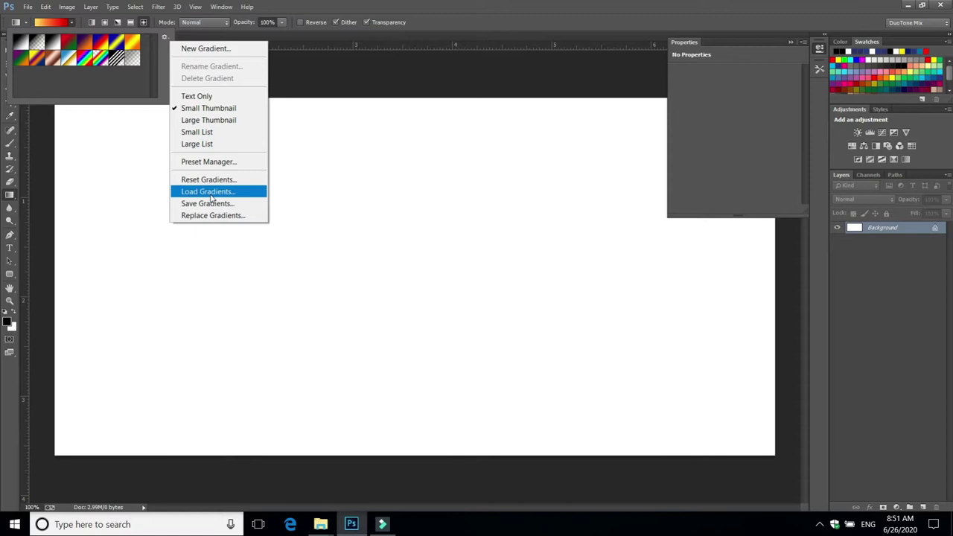
left_click(212, 195)
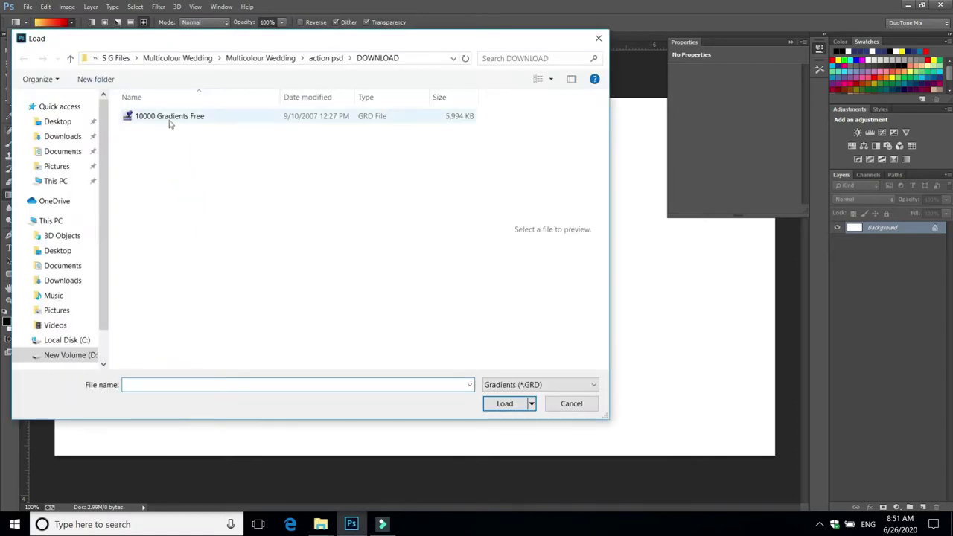
left_click(170, 120)
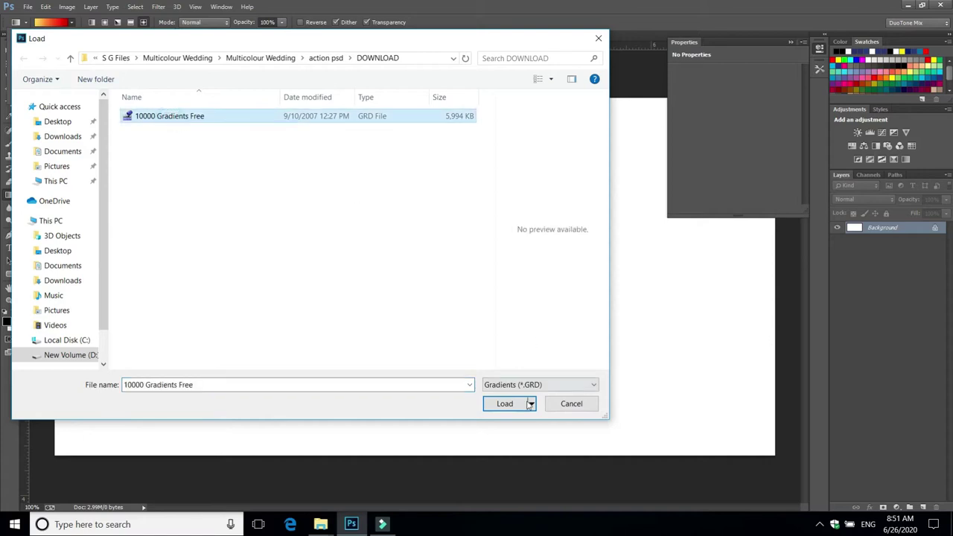
left_click(504, 404)
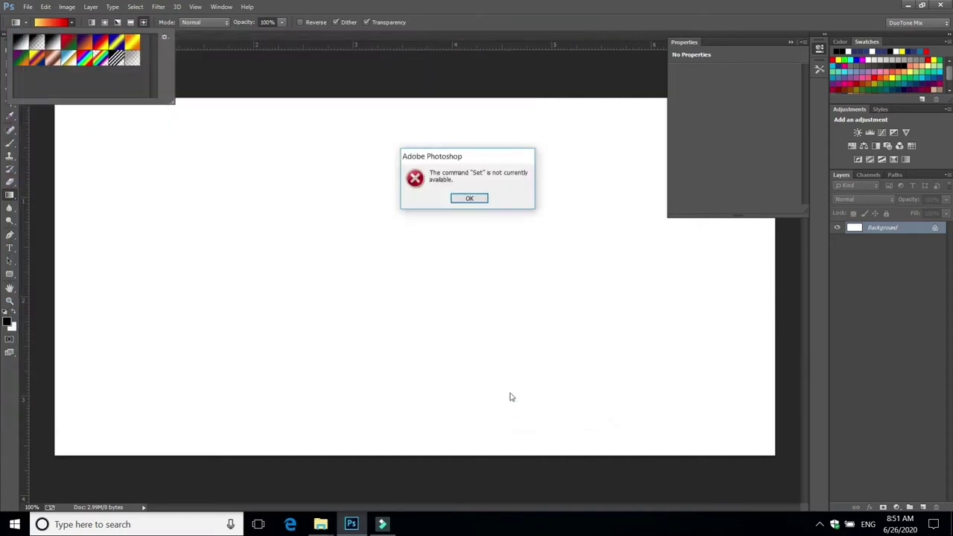
left_click(480, 199)
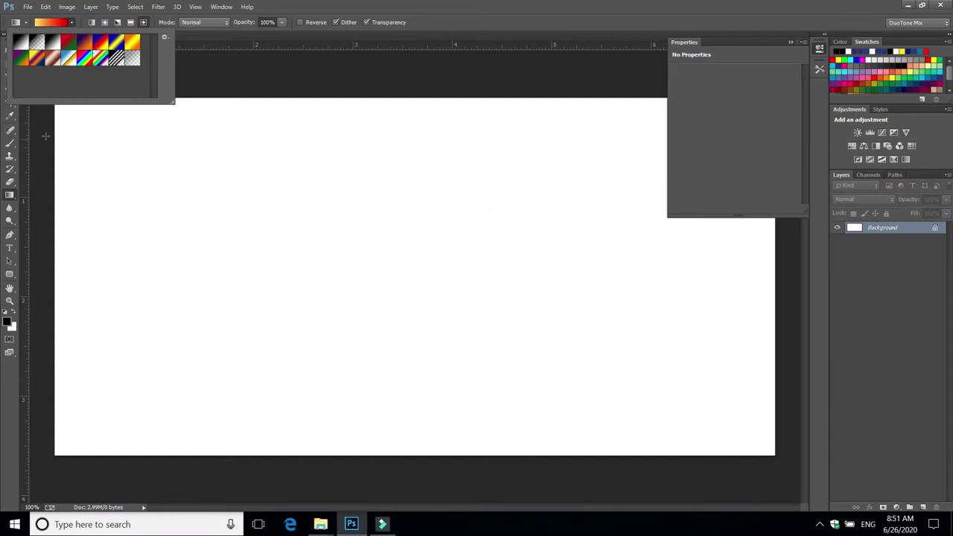
Step: Enlarge the gradient presets panel and scroll through the newly loaded swatches
mouse_move(174, 103)
left_mouse_down()
mouse_move(458, 342)
mouse_move(575, 398)
left_mouse_up()
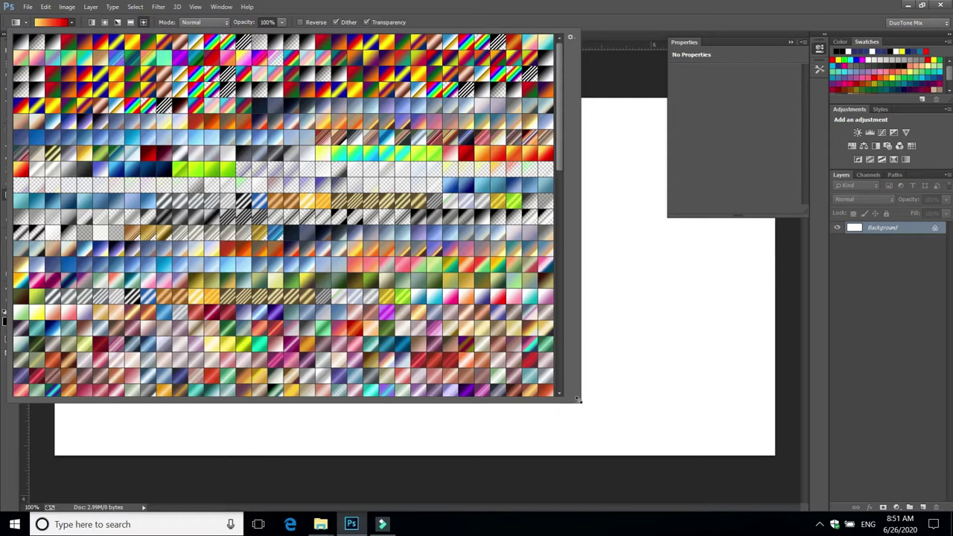
left_click_drag(579, 400, 683, 470)
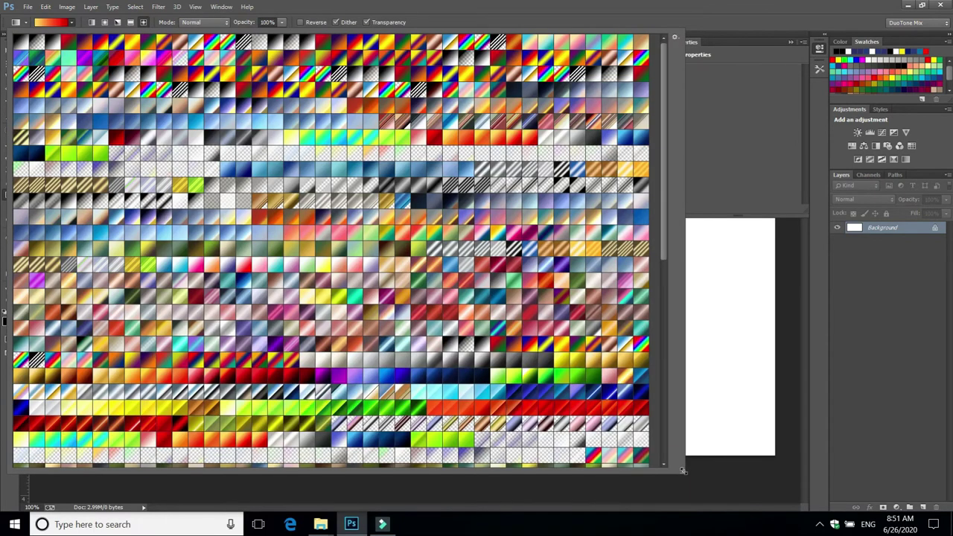
left_click_drag(664, 250, 658, 449)
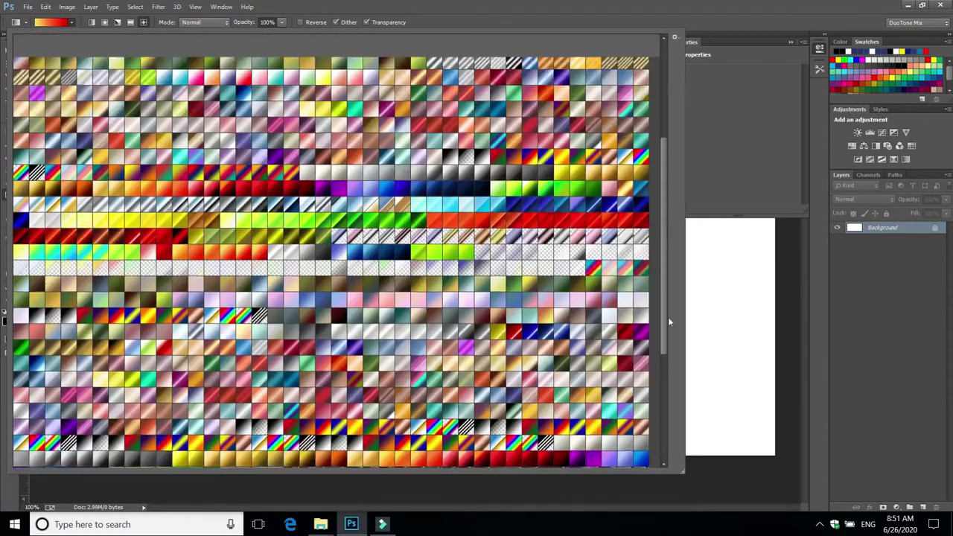
left_click_drag(658, 450, 670, 222)
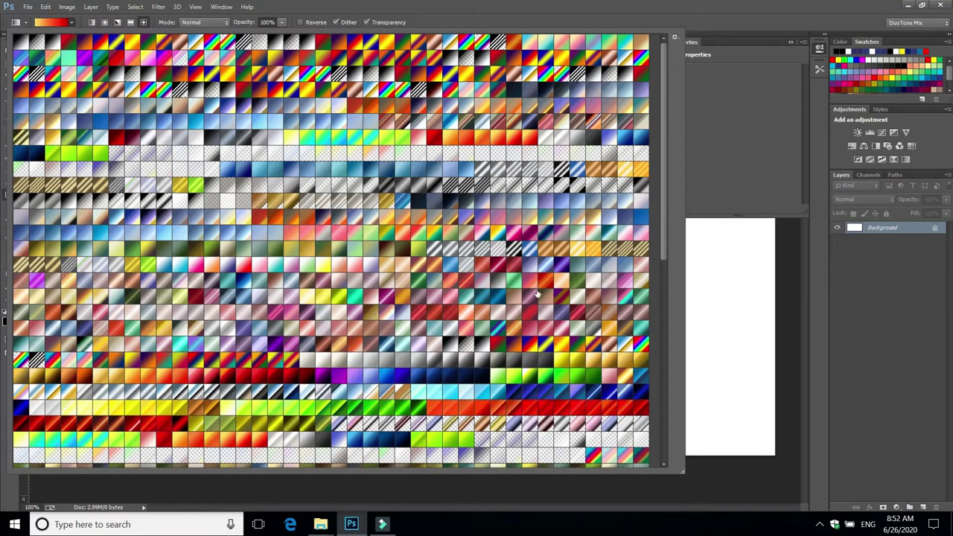
Step: Pick a lime-to-dark-green gradient and drag it diagonally across the canvas from the top-left
double_click(341, 407)
left_click_drag(92, 115, 651, 387)
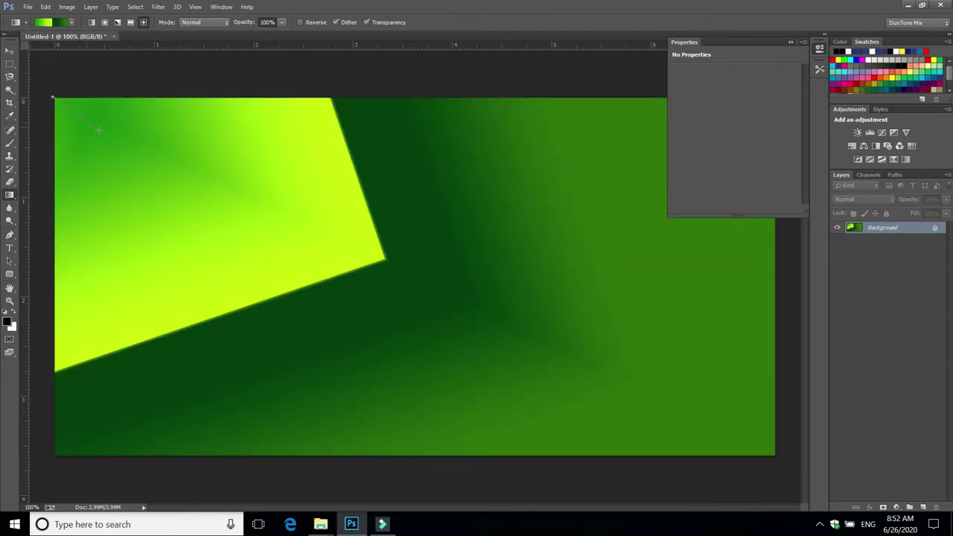
left_click_drag(52, 98, 99, 131)
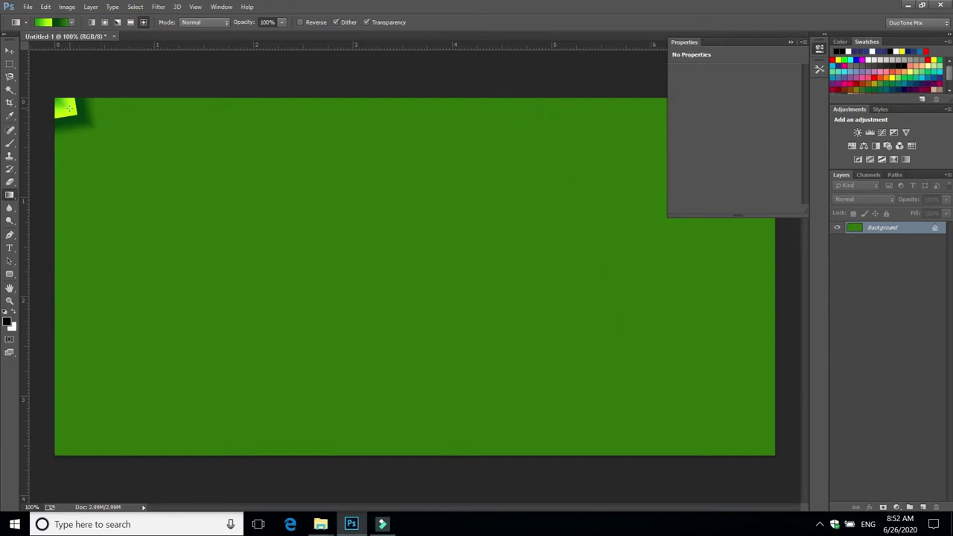
left_click_drag(67, 109, 574, 288)
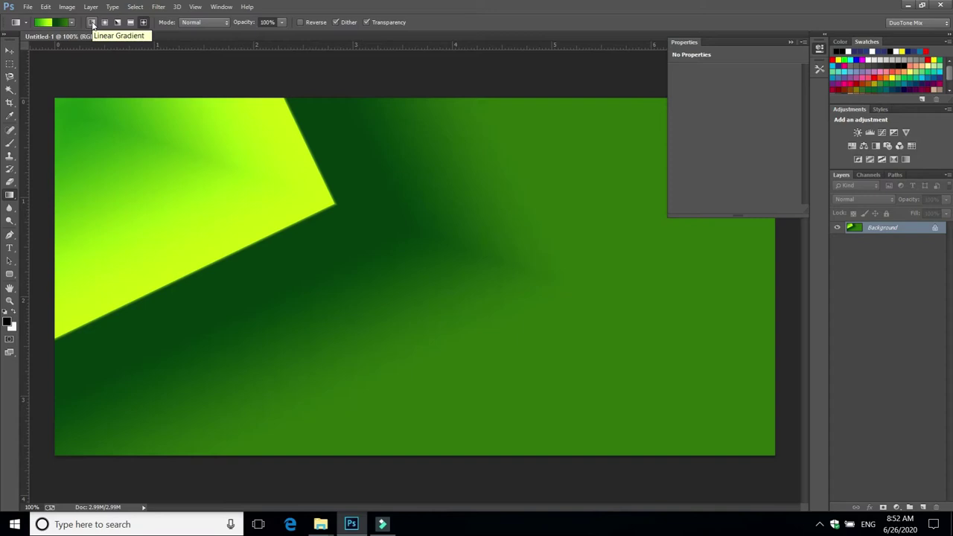
Step: Try linear and radial gradients, dragging each across the canvas
left_click(93, 23)
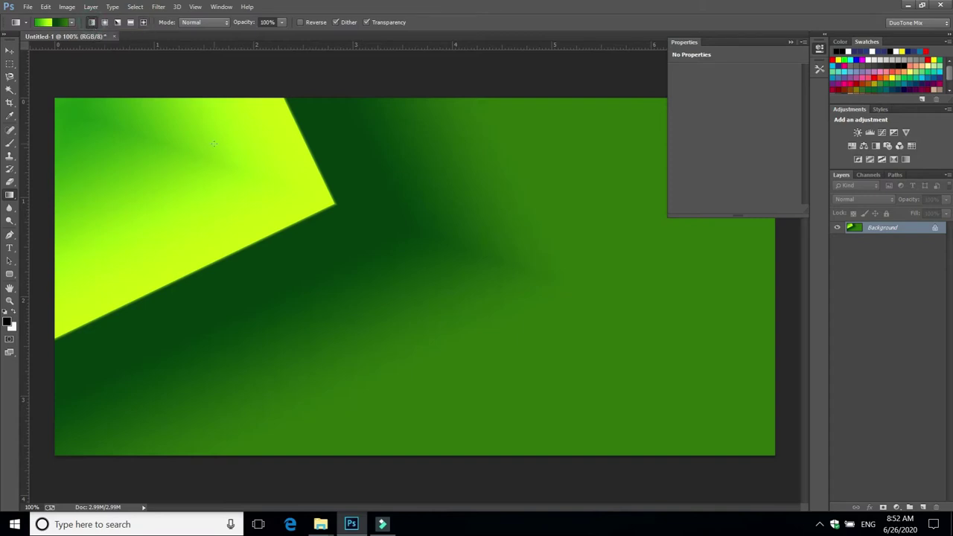
left_click_drag(104, 93, 511, 294)
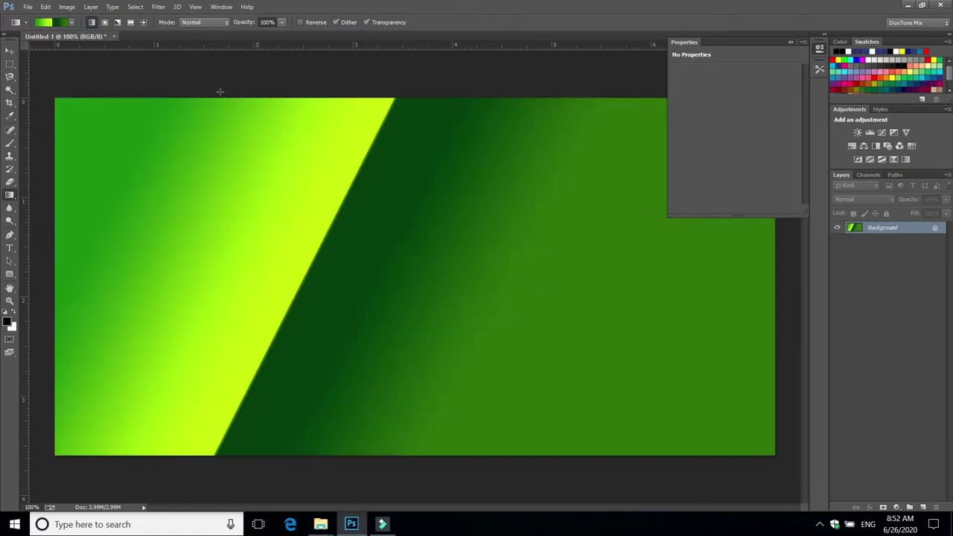
left_click_drag(125, 148, 246, 208)
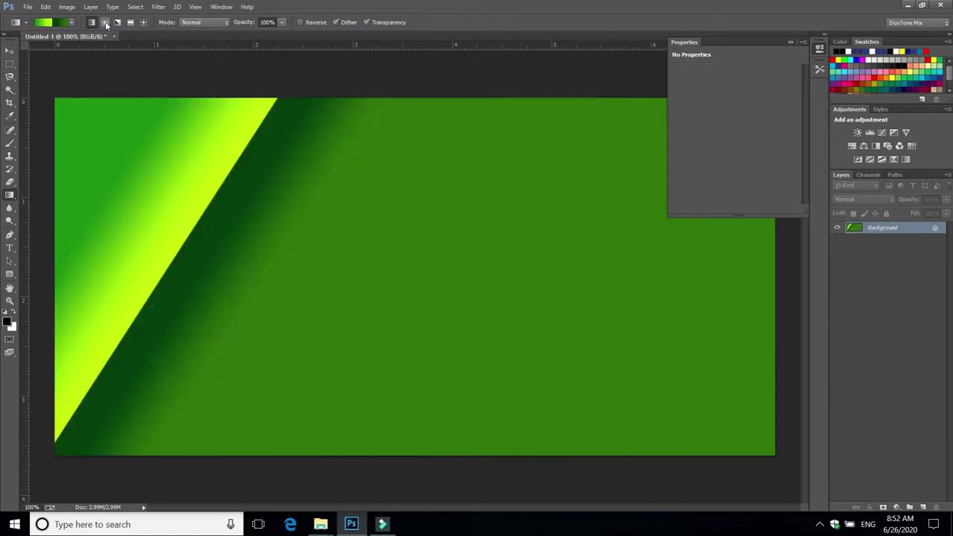
left_click(105, 23)
mouse_move(209, 134)
left_mouse_down()
mouse_move(389, 222)
mouse_move(528, 326)
left_mouse_up()
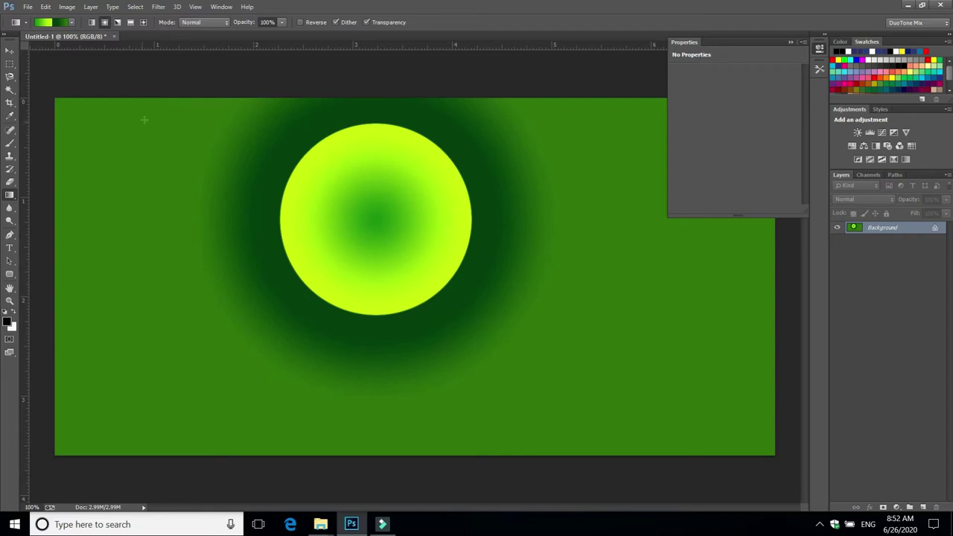
left_click_drag(405, 89, 403, 482)
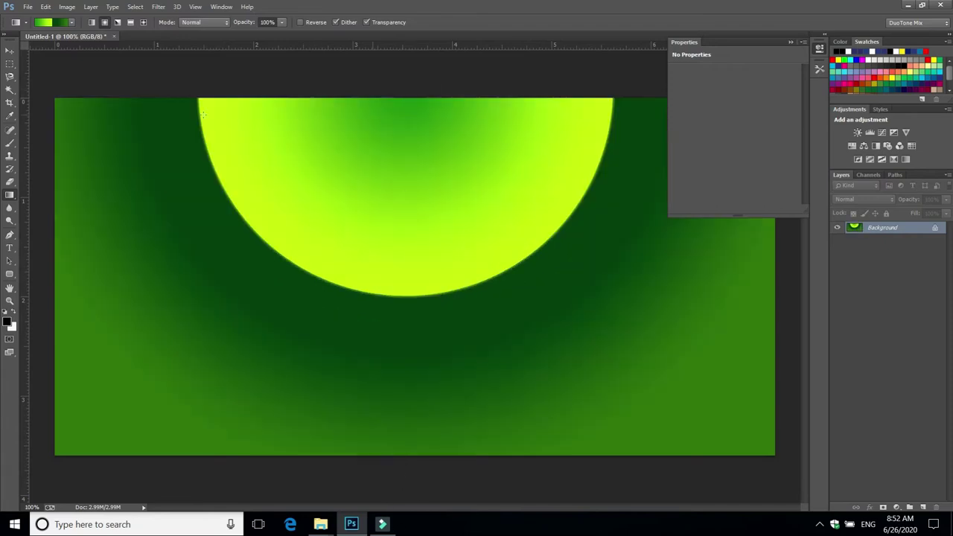
Step: Try angle and reflected gradients on the canvas
left_click(117, 23)
left_click_drag(53, 100, 360, 310)
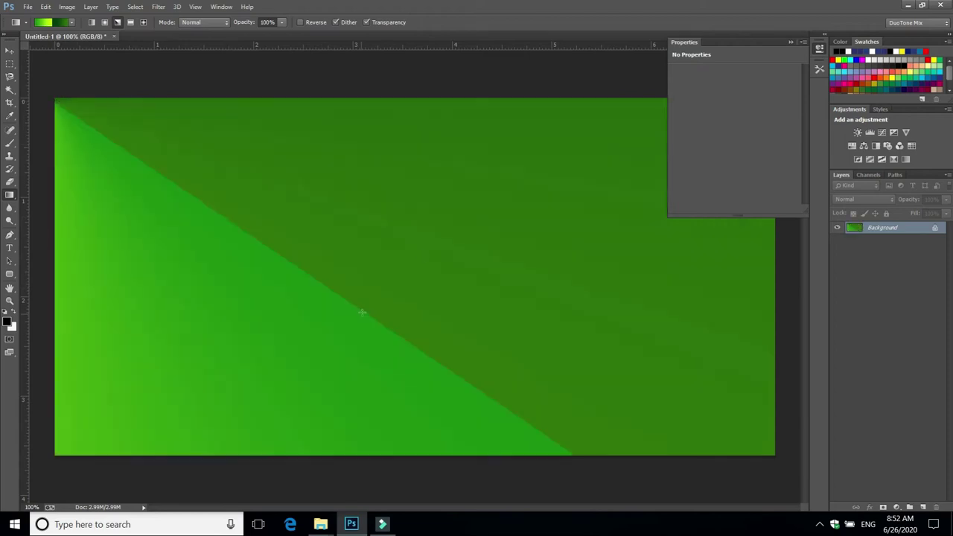
left_click_drag(433, 247, 367, 327)
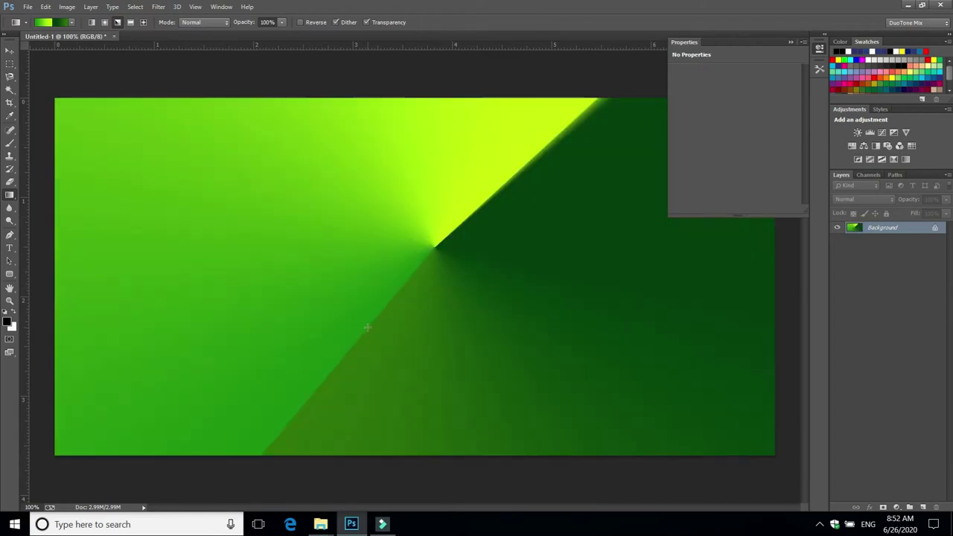
left_click_drag(423, 260, 218, 183)
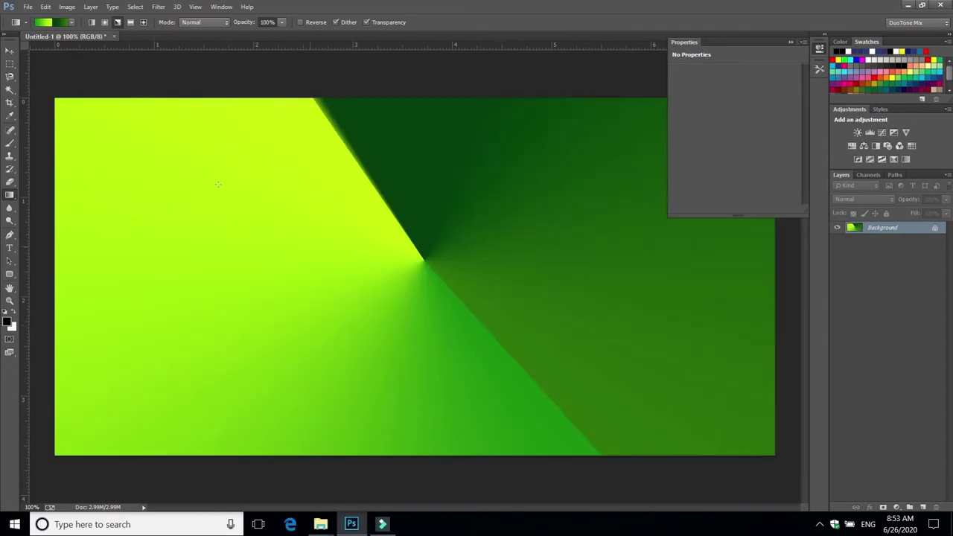
left_click(130, 23)
left_click_drag(62, 237, 276, 258)
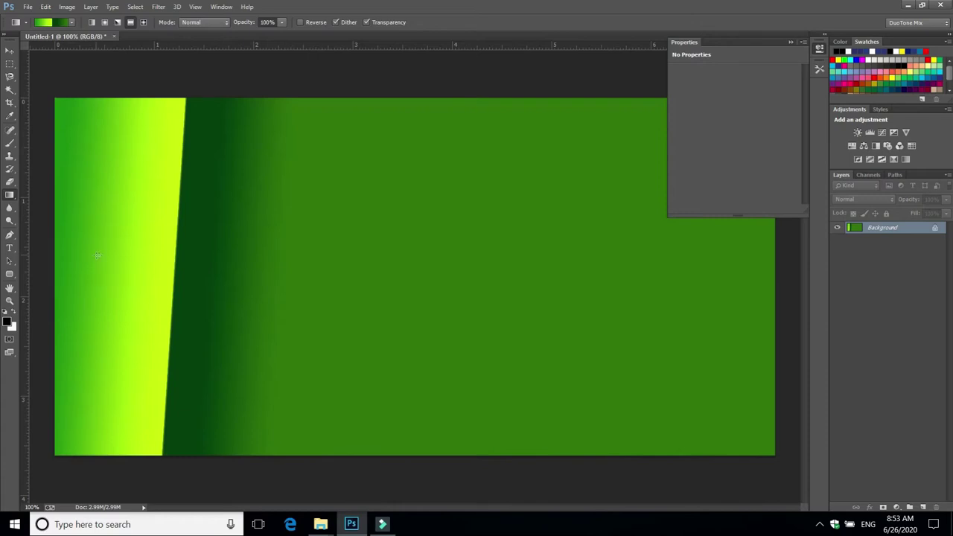
Step: Draw a small diamond gradient right of the canvas centre
left_click(144, 23)
mouse_move(342, 179)
left_mouse_down()
mouse_move(519, 274)
mouse_move(514, 298)
left_mouse_up()
left_click_drag(536, 247, 587, 319)
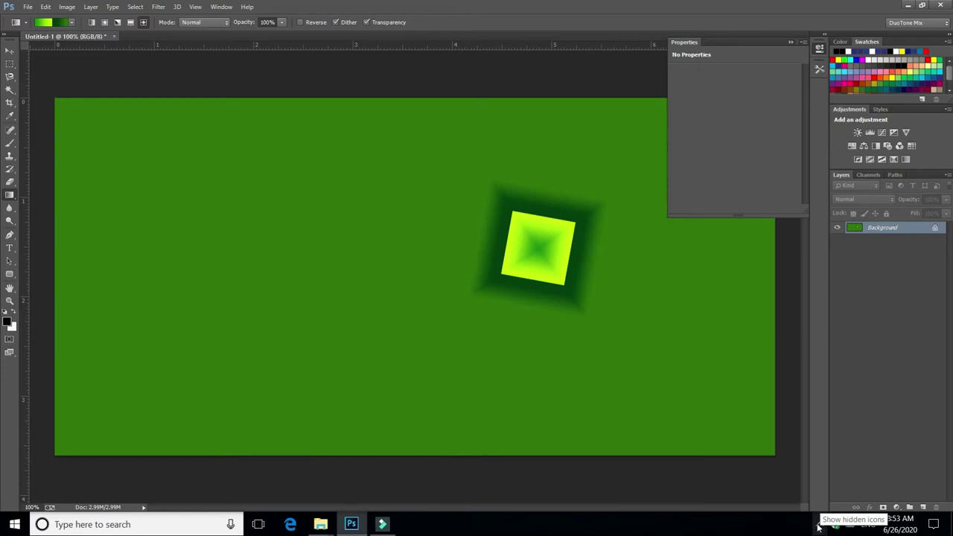
Step: Add Layer 1 filled with white, covering the diamond gradient
left_click(820, 527)
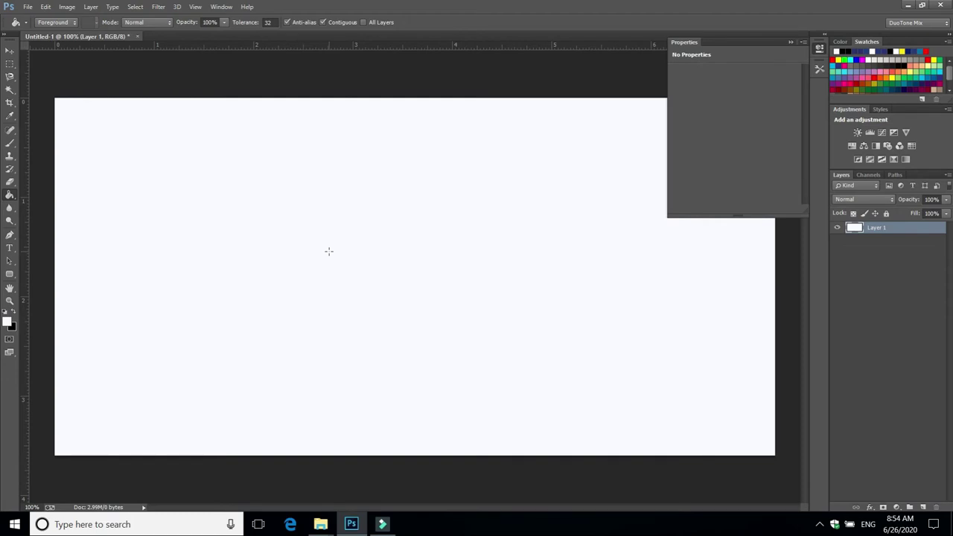
Step: Type WELCOME in black on a new text layer and nudge it slightly left
left_click(9, 248)
left_click(17, 314)
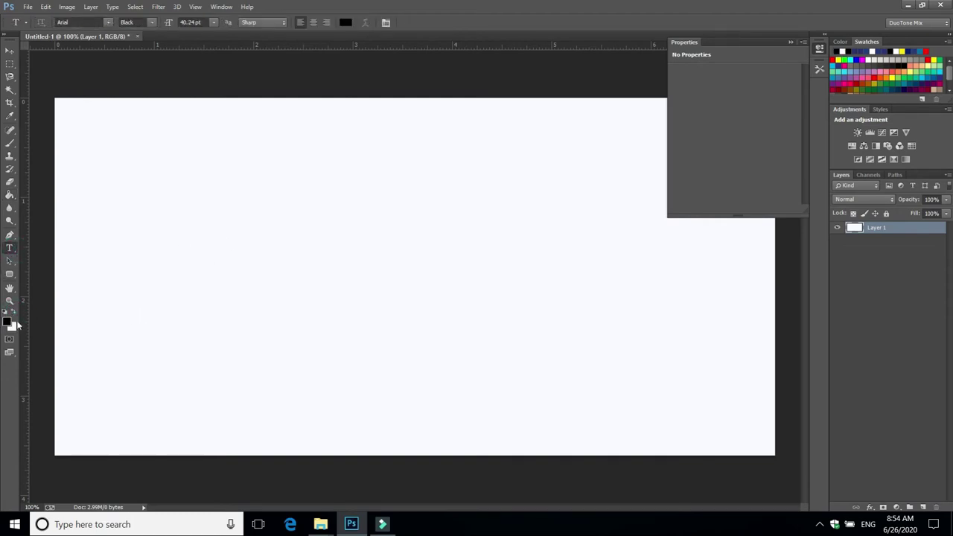
left_click(274, 252)
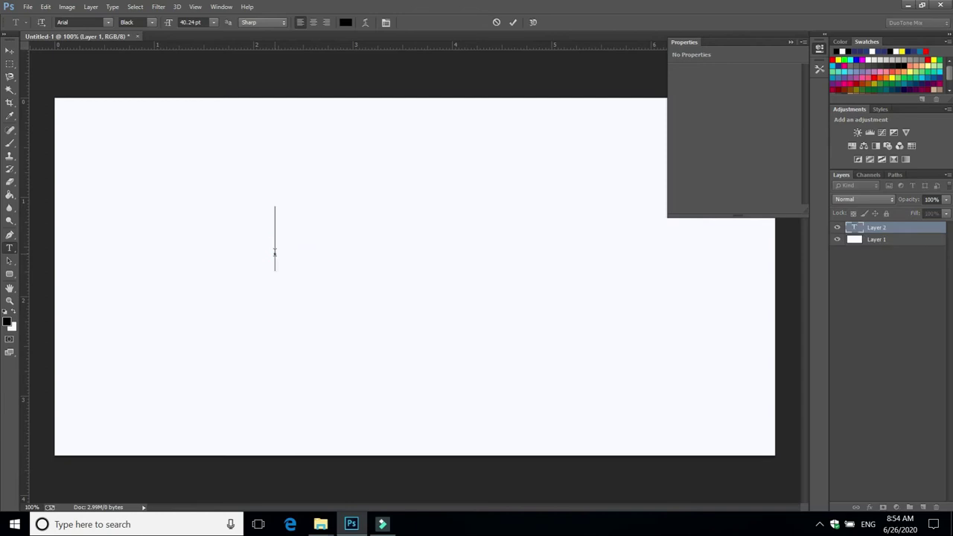
type("WELCOME")
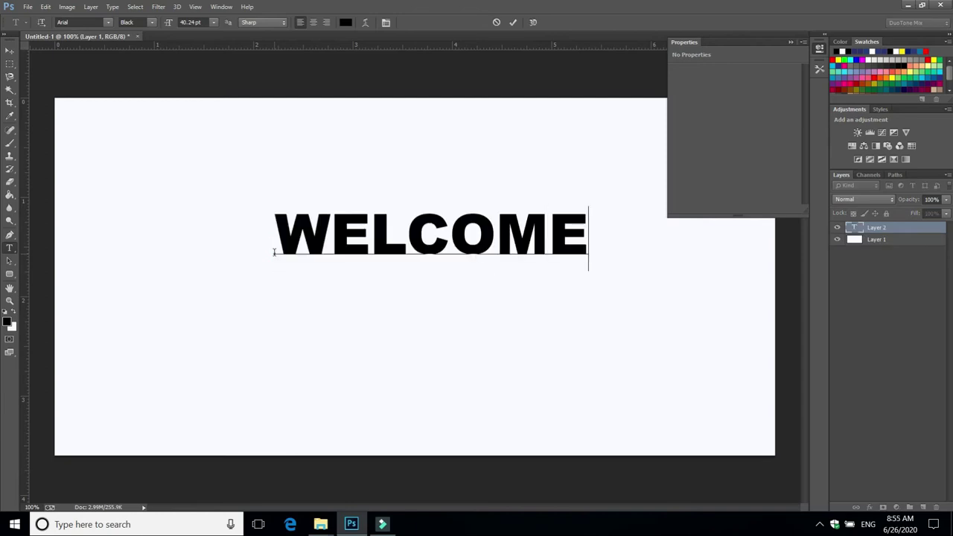
left_click(9, 50)
left_click_drag(523, 228, 485, 228)
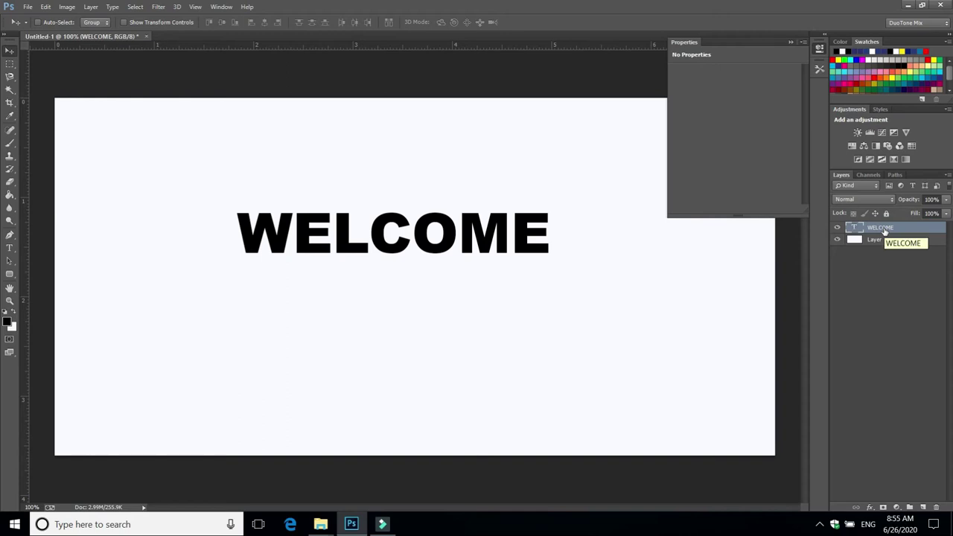
Step: Give the WELCOME layer a Gradient Overlay using the Dark Sky preset
right_click(884, 232)
left_click(687, 75)
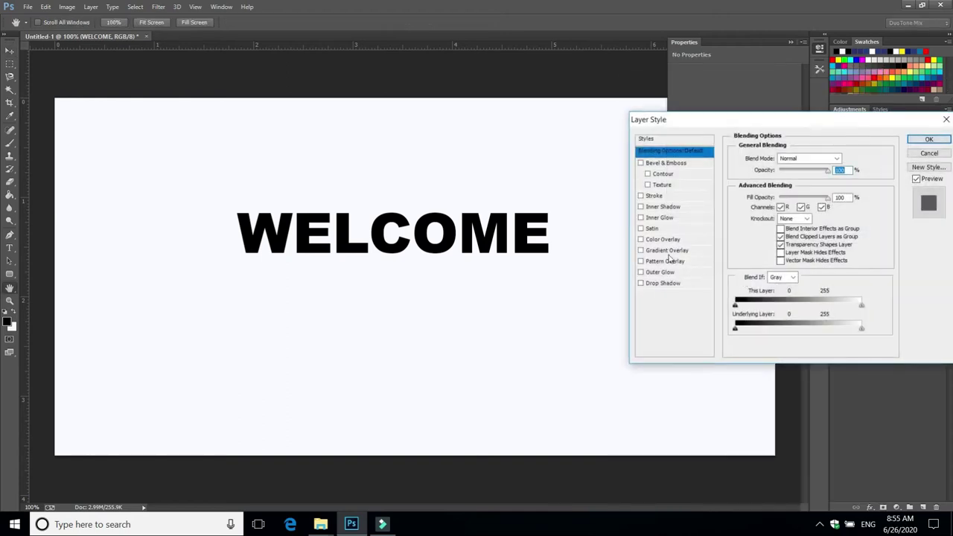
left_click(667, 251)
left_click(818, 182)
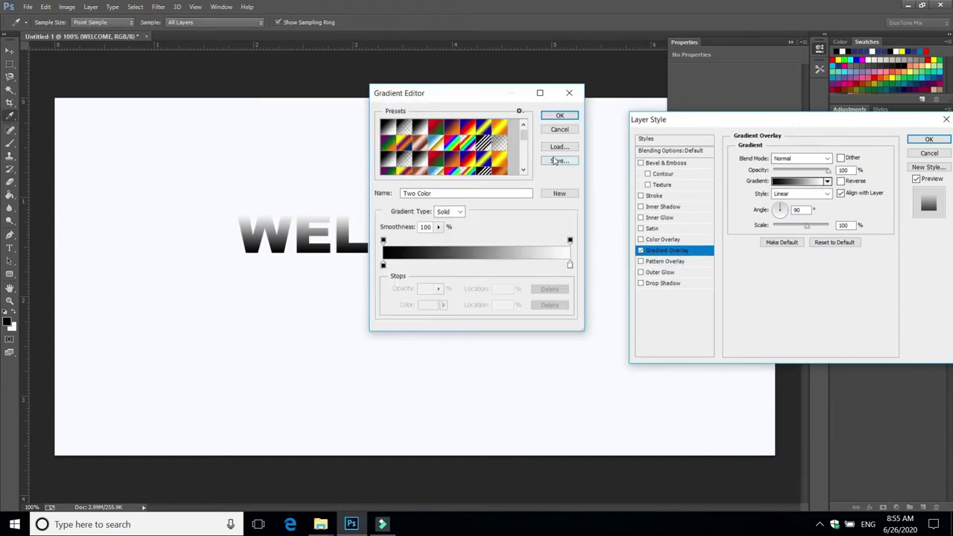
scroll(521, 142, "down", 2)
scroll(514, 153, "down", 2)
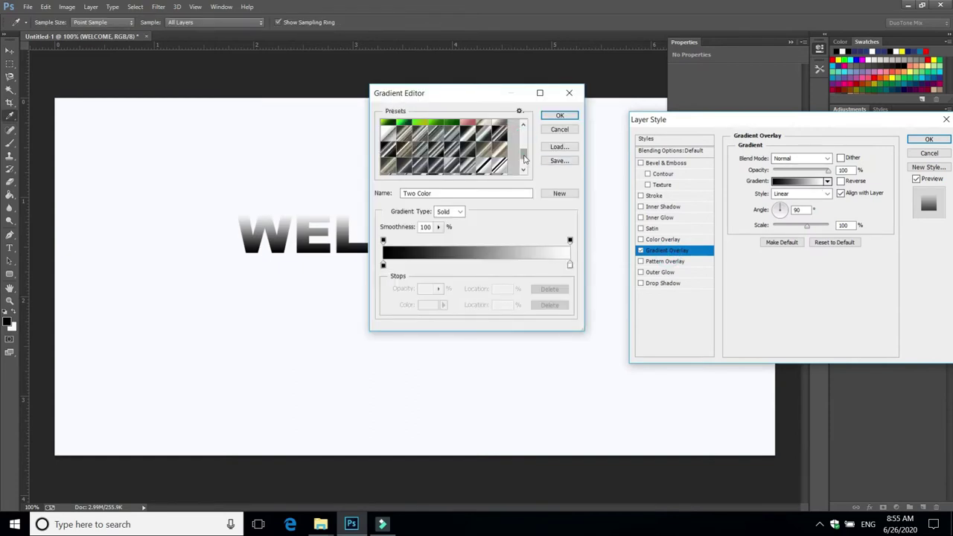
scroll(521, 156, "down", 2)
left_click(469, 153)
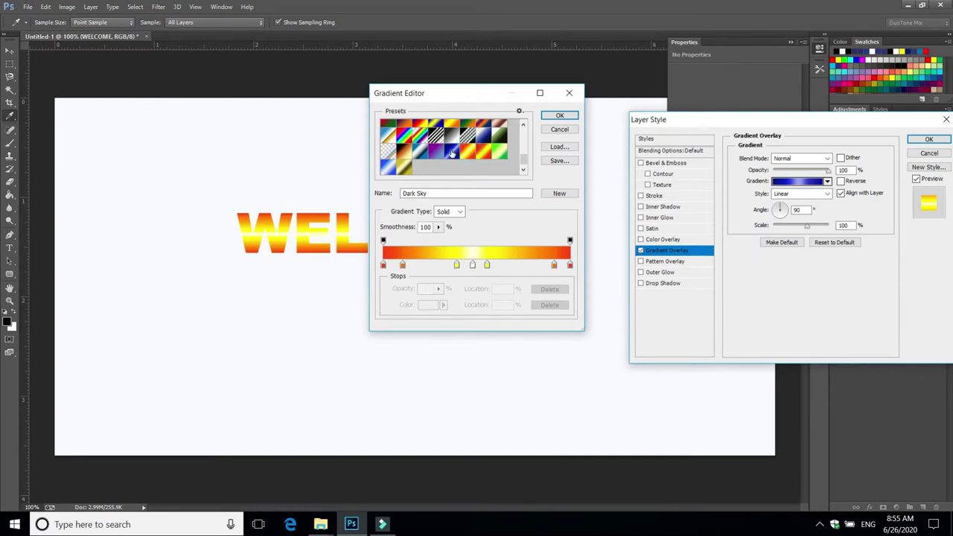
left_click(451, 151)
left_click(560, 116)
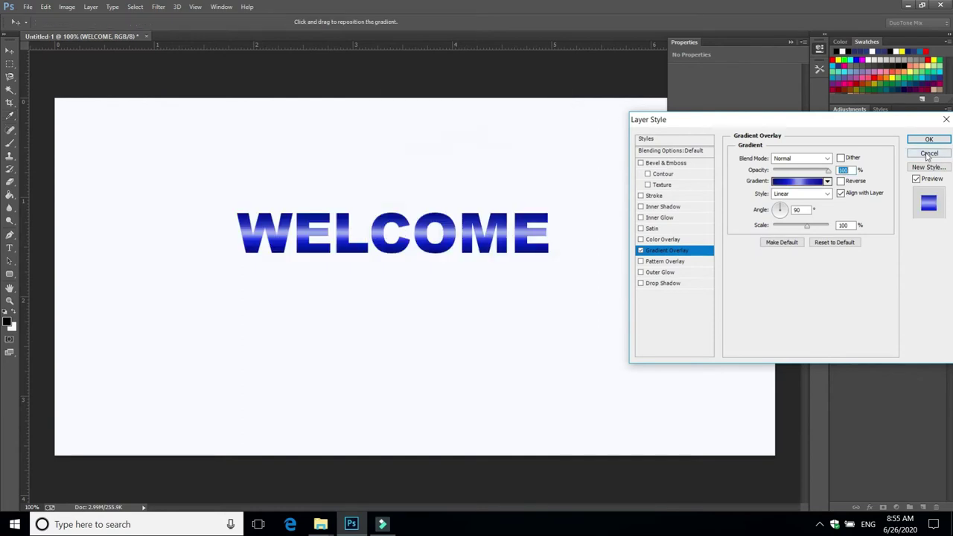
left_click(929, 140)
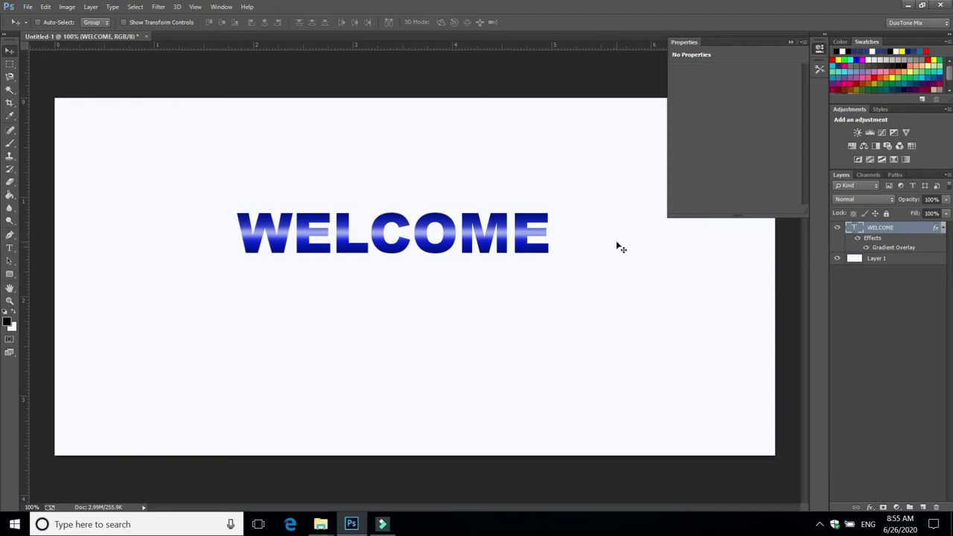
Step: Reopen the WELCOME Gradient Overlay's gradient and delete two colour stops
right_click(871, 229)
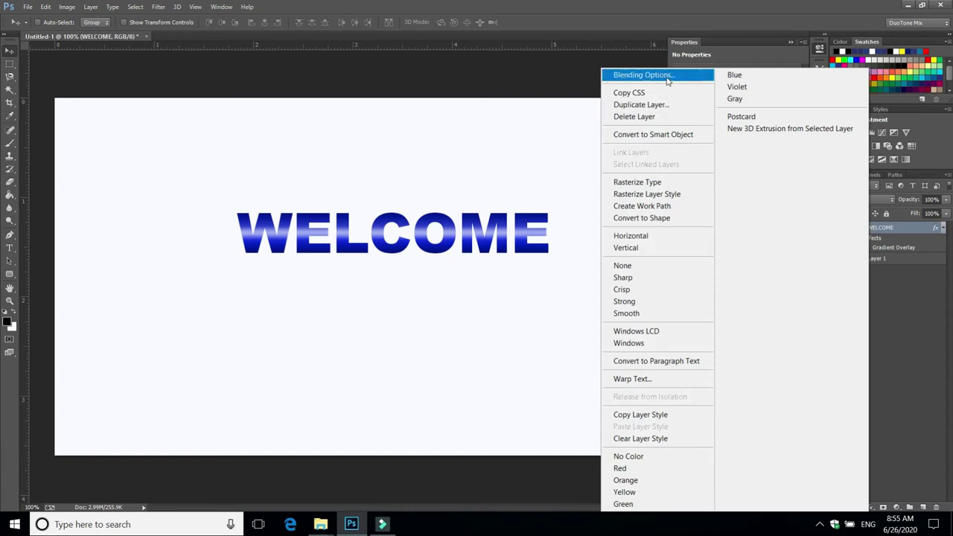
left_click(670, 74)
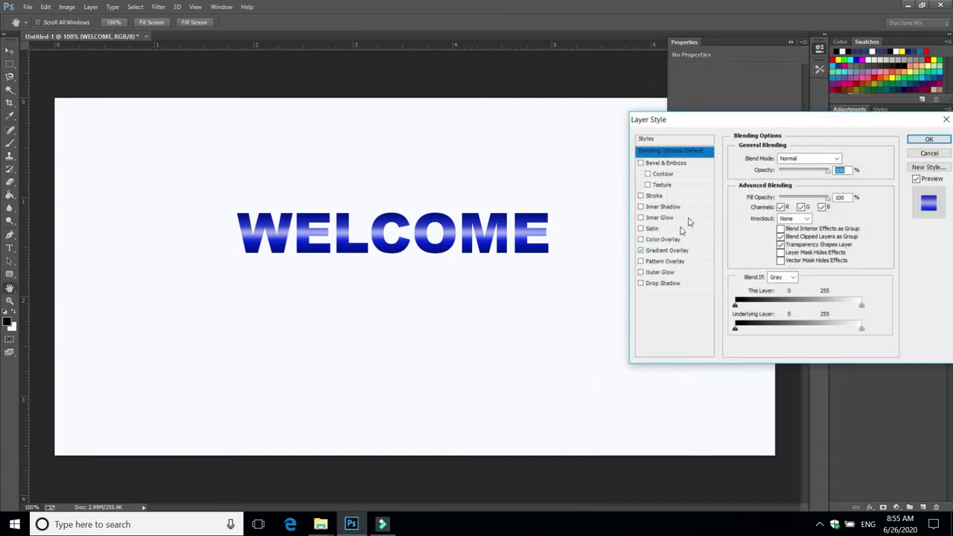
left_click(676, 252)
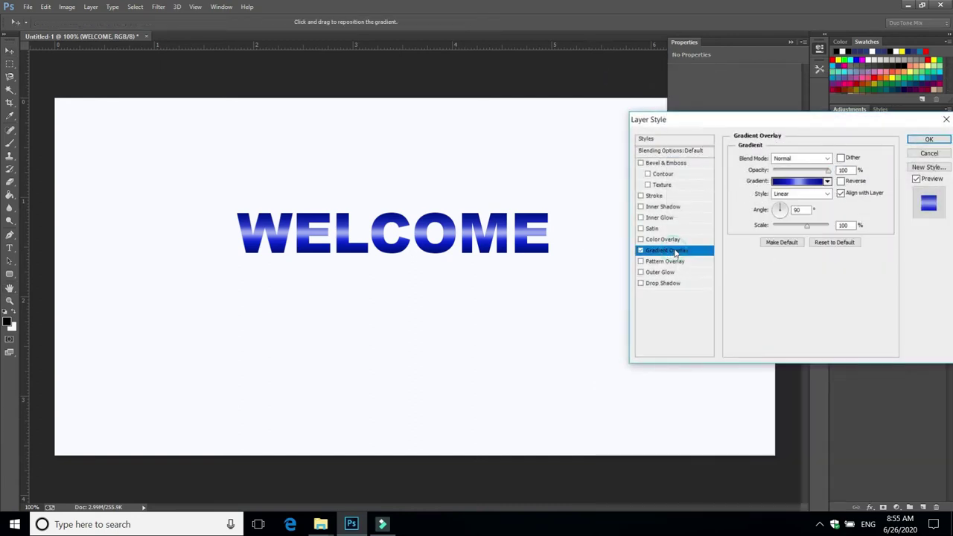
left_click(795, 182)
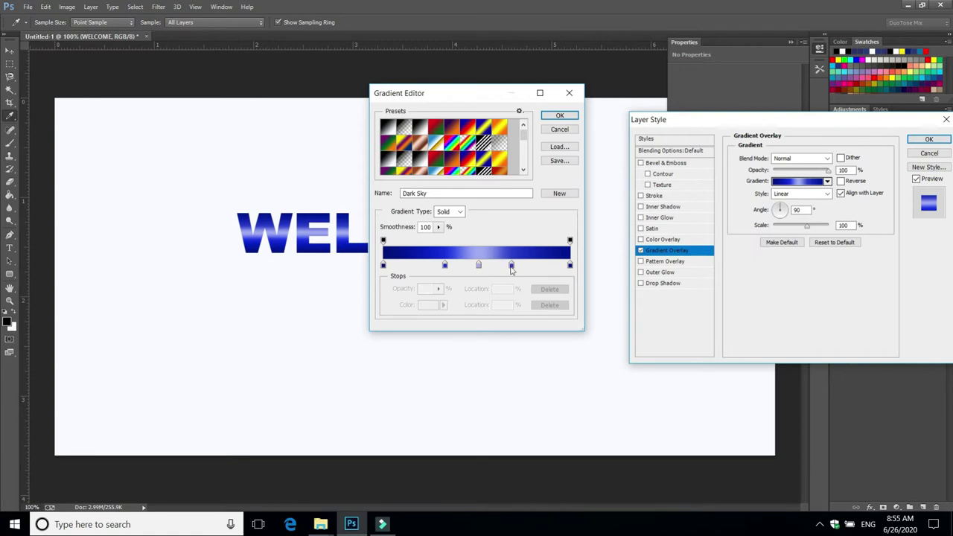
left_click_drag(511, 266, 511, 298)
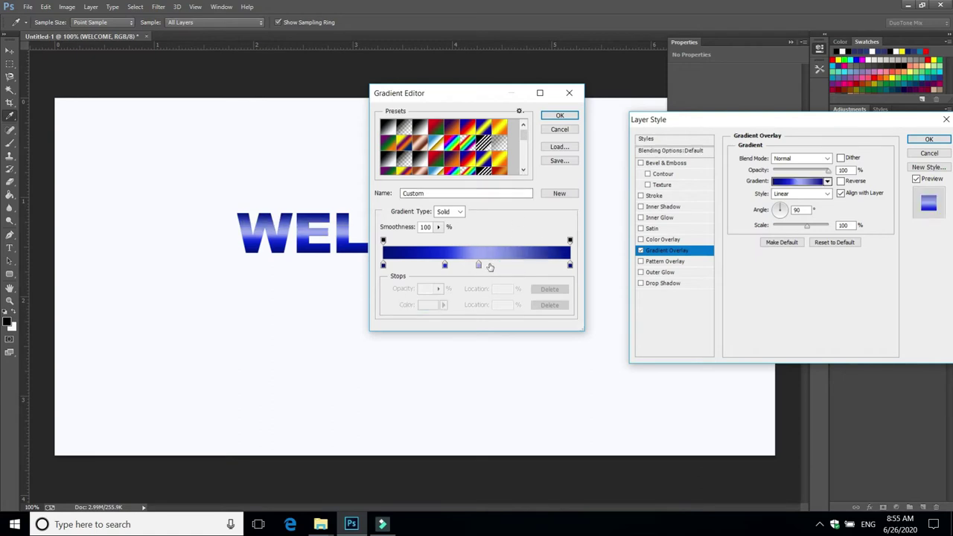
left_click_drag(480, 266, 485, 228)
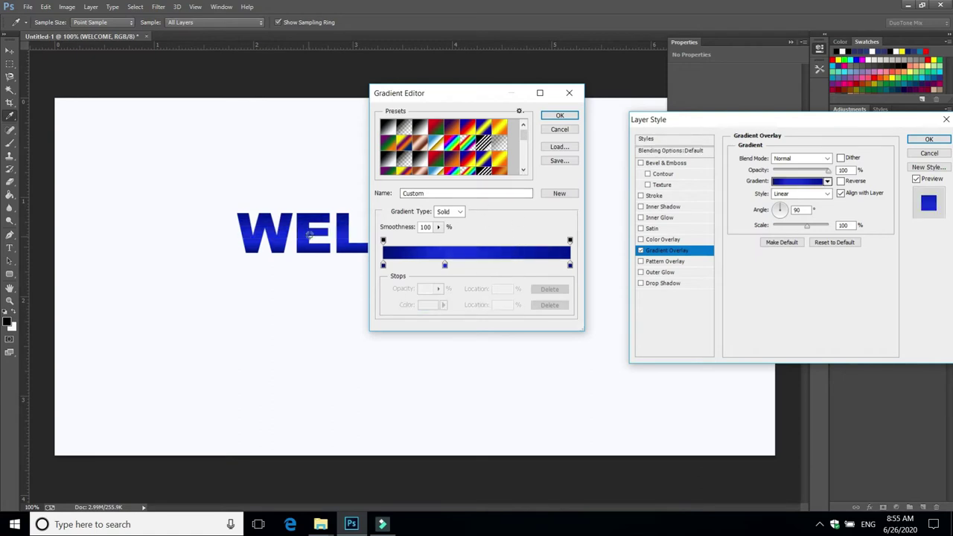
Step: Set the 33% colour stop to magenta and apply the edited overlay
left_click(445, 267)
left_click(445, 266)
left_click(429, 306)
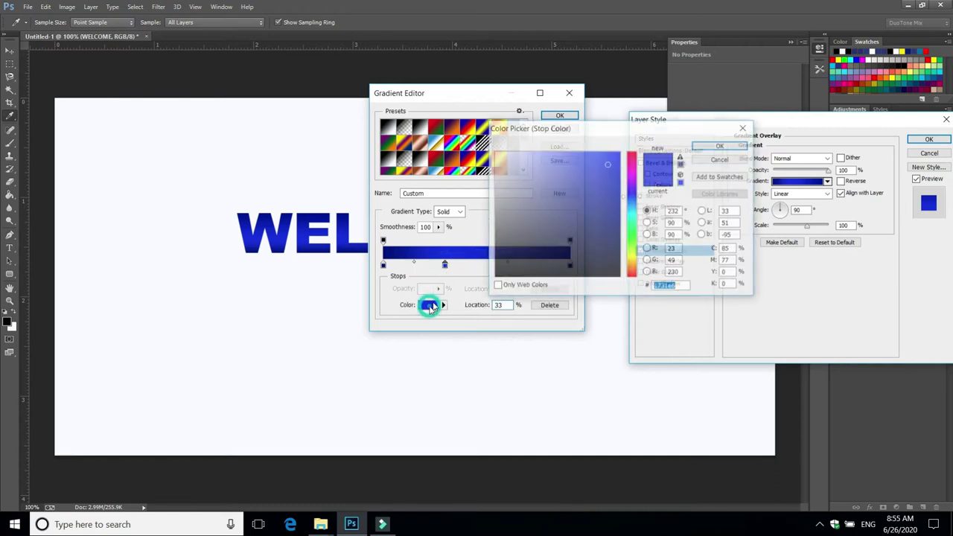
left_click(633, 257)
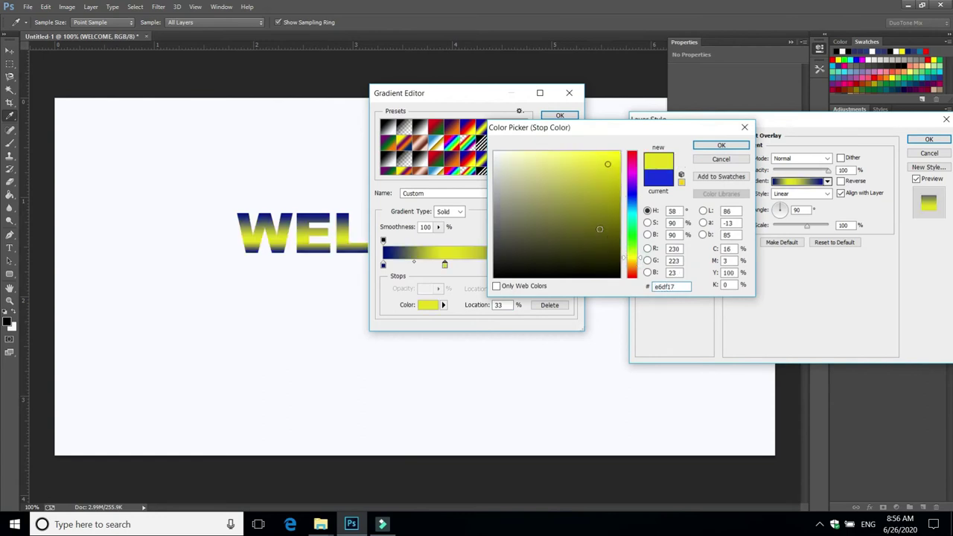
left_click_drag(598, 186, 612, 156)
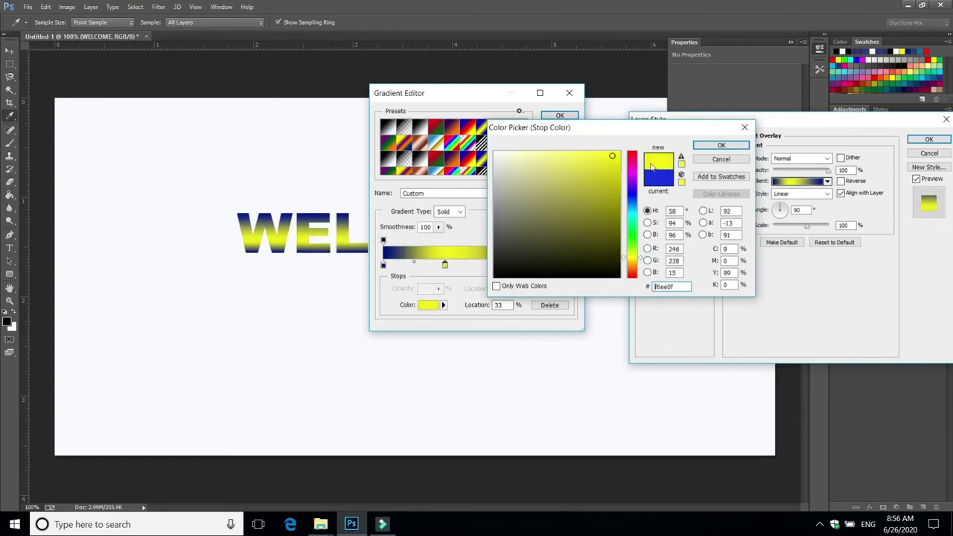
left_click_drag(630, 267, 631, 173)
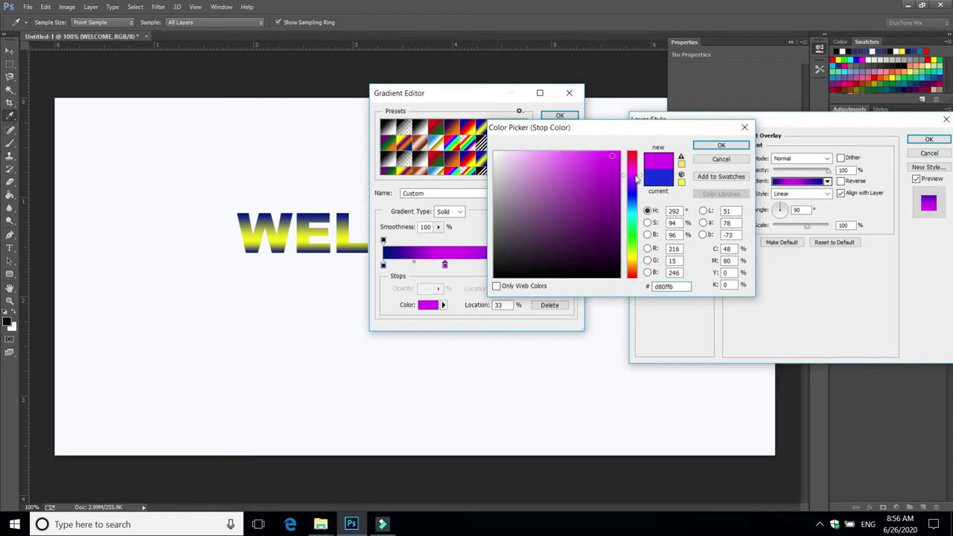
left_click(716, 146)
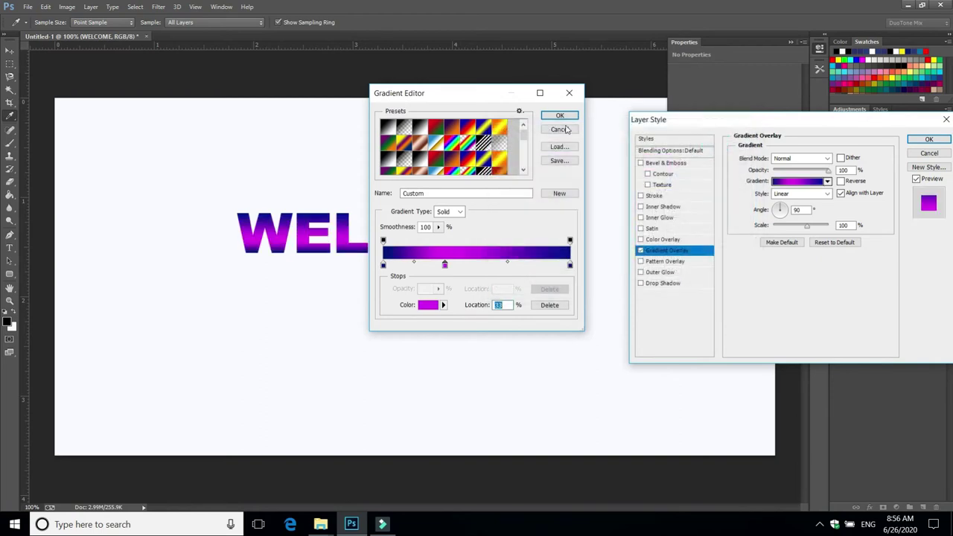
left_click(559, 116)
left_click(928, 139)
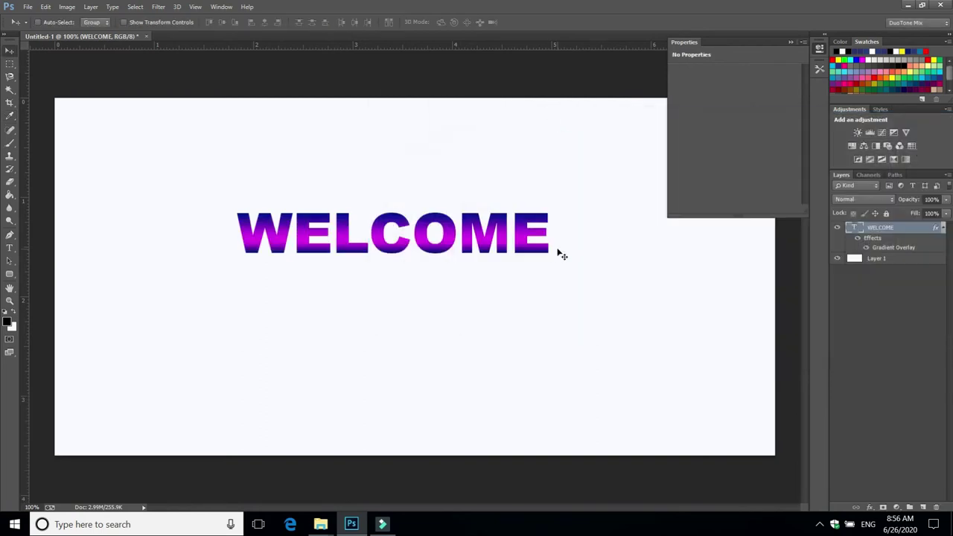
Step: Shift WELCOME up-left, then Alt-drag a WELCOME copy just below it
mouse_move(573, 261)
left_mouse_down()
mouse_move(508, 229)
mouse_move(568, 234)
mouse_move(513, 215)
left_mouse_up()
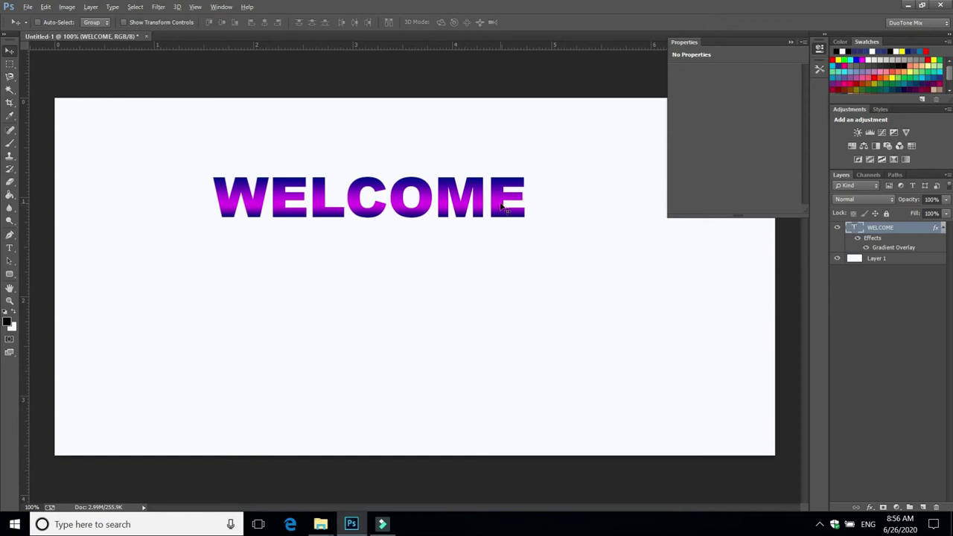
left_click_drag(502, 209, 495, 279)
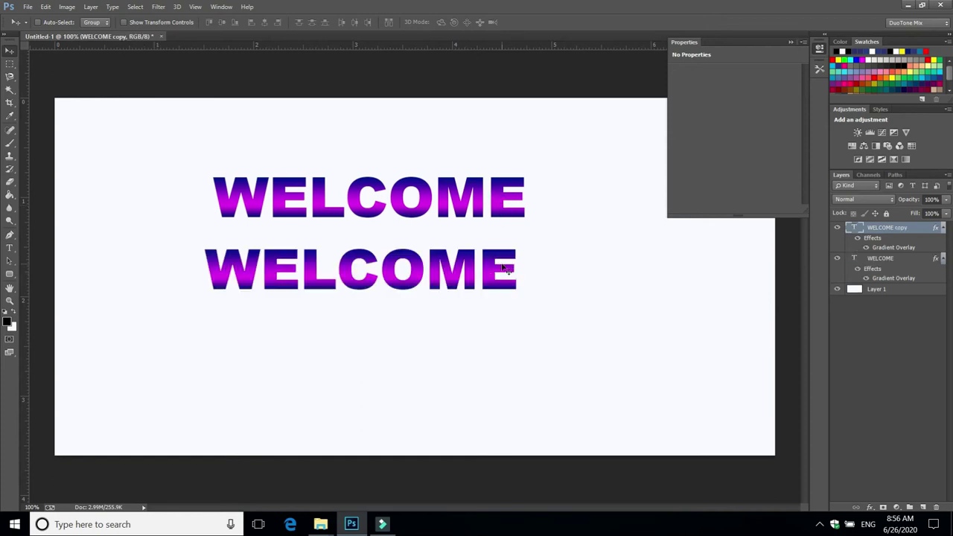
Step: Give the WELCOME copy layer an Orange, Yellow, Orange gradient overlay
right_click(914, 234)
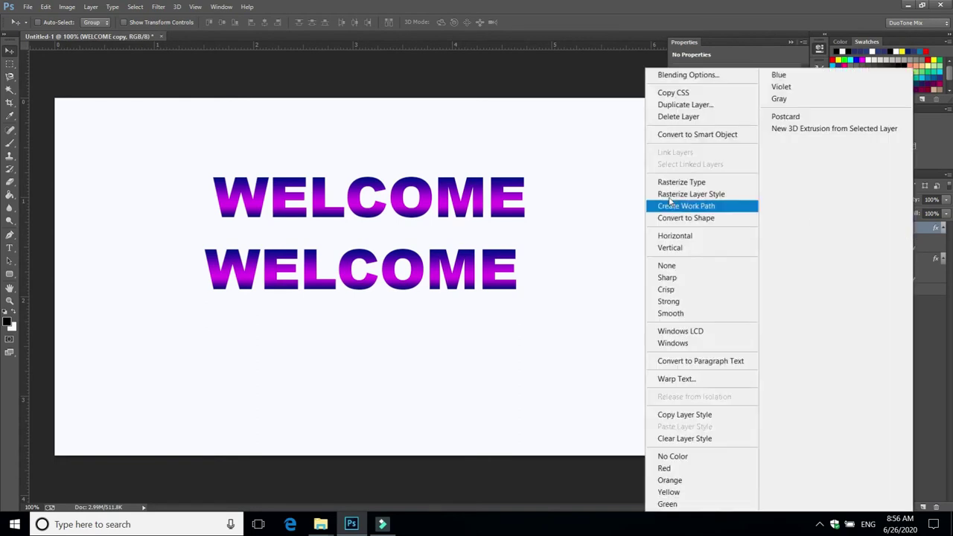
left_click(707, 78)
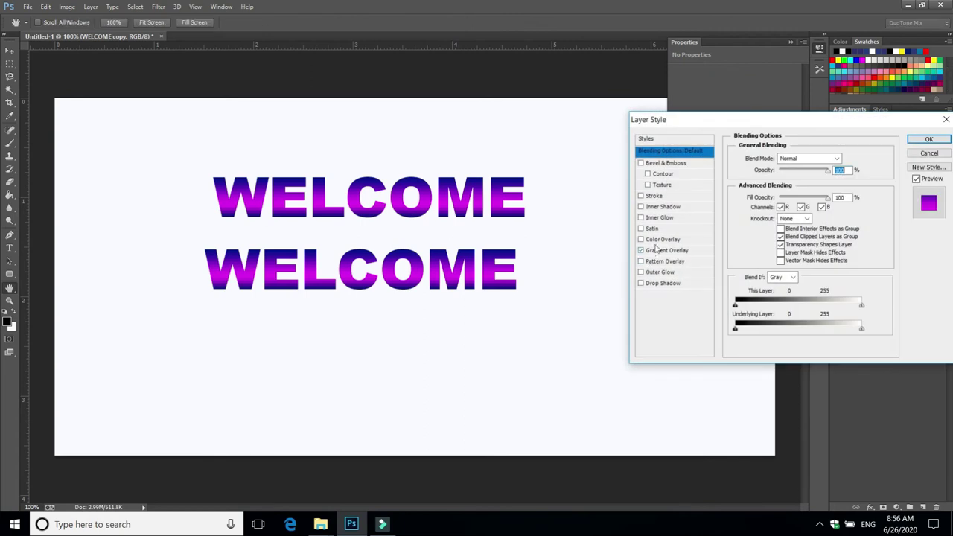
left_click(667, 250)
left_click(795, 182)
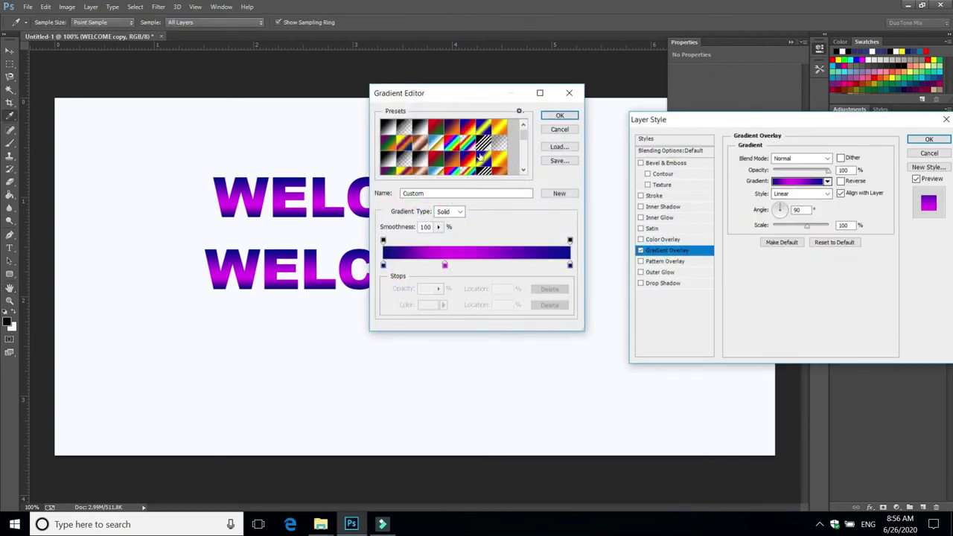
left_click(507, 162)
left_click(560, 116)
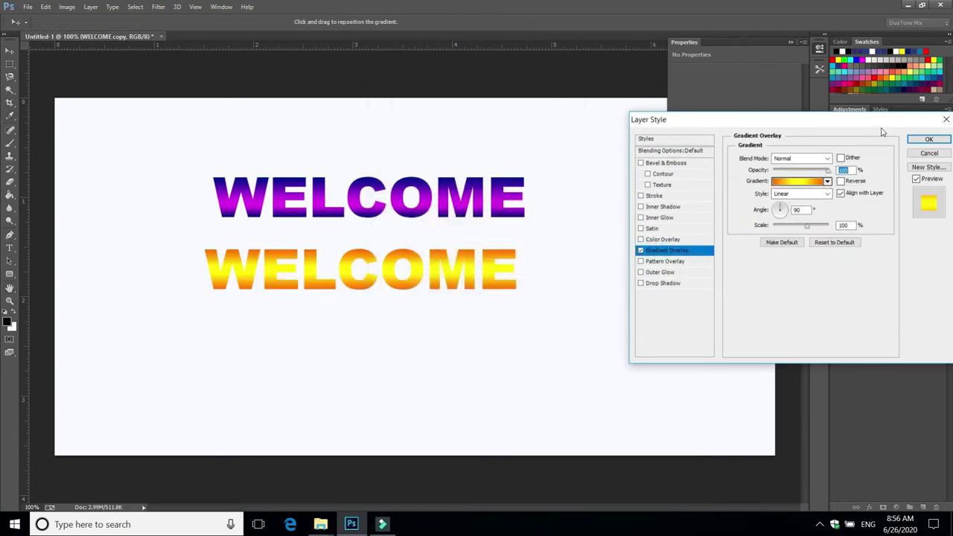
left_click(928, 139)
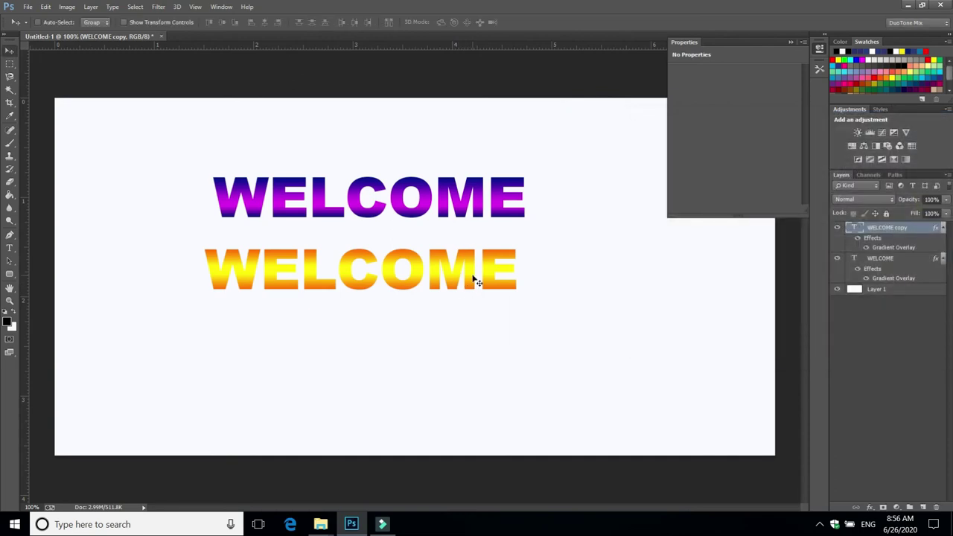
Step: Rasterize the WELCOME copy type layer into pixels
right_click(874, 228)
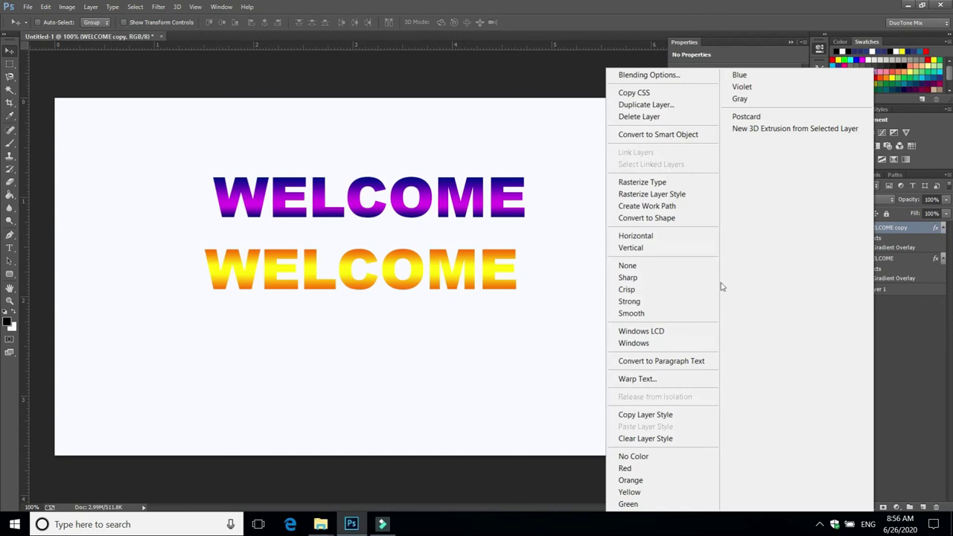
left_click(668, 184)
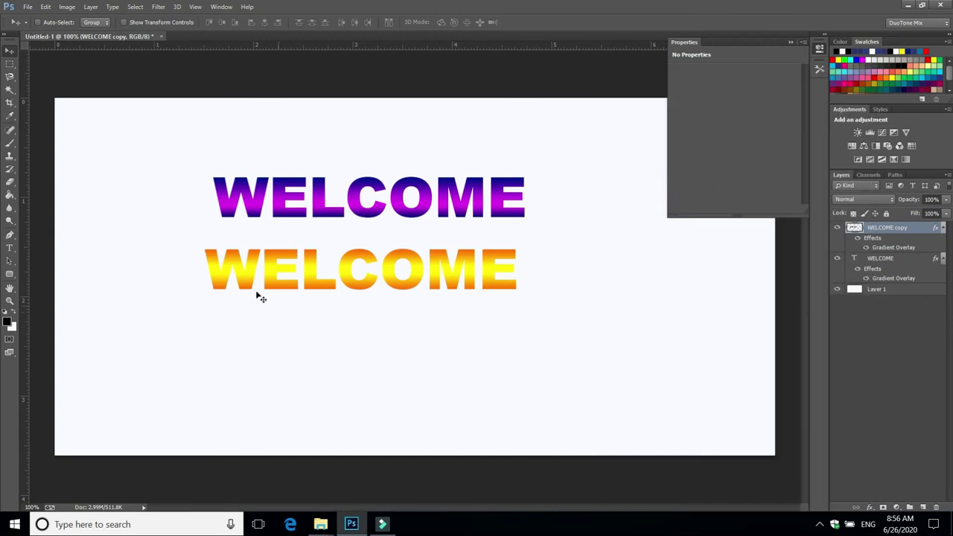
Step: Delete the top half of the yellow WELCOME copy using a rectangular selection
right_click(10, 65)
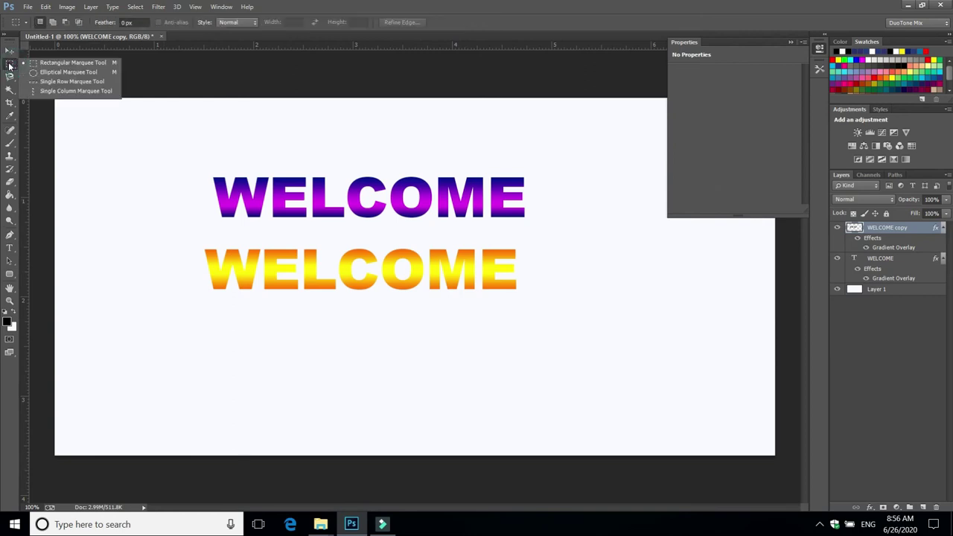
left_click(72, 64)
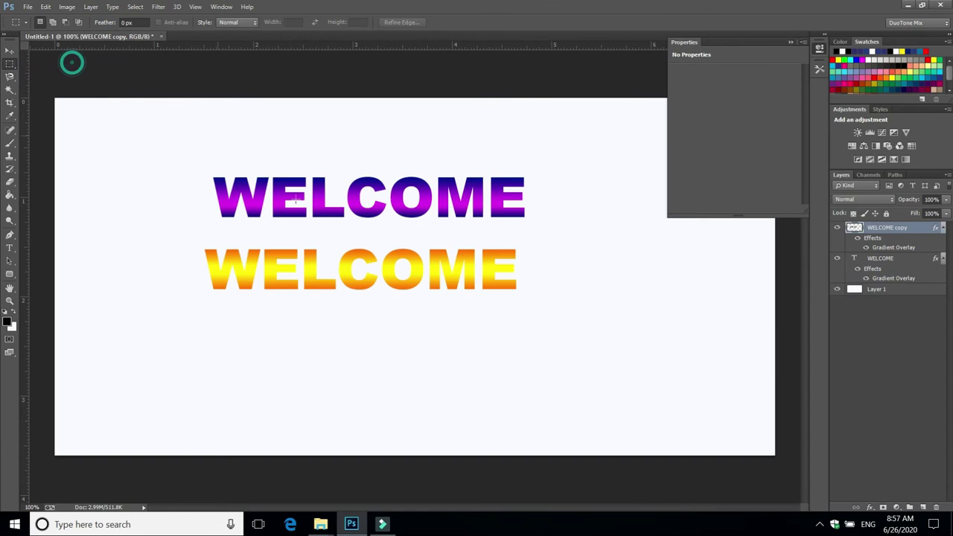
left_click_drag(178, 235, 570, 267)
key("Delete")
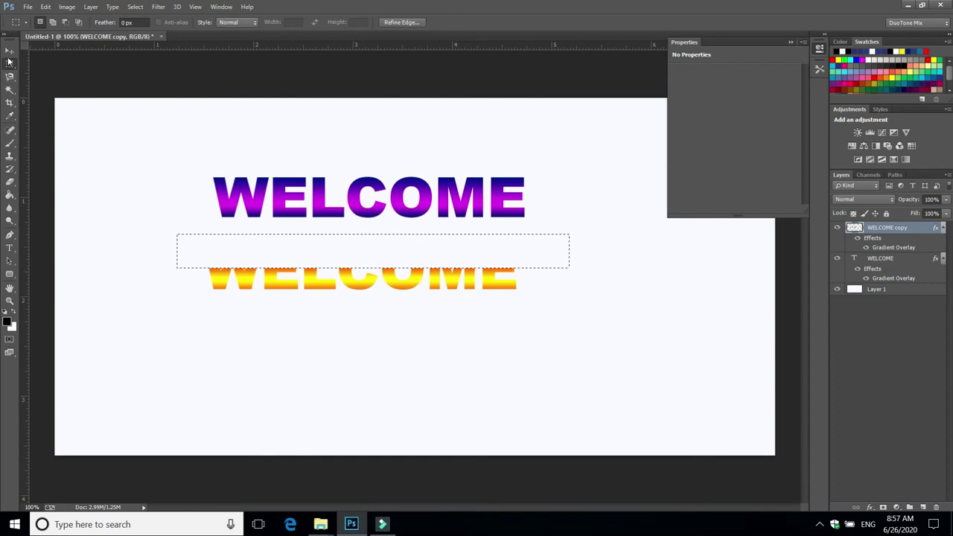
Step: Deselect and align the remaining yellow half exactly over the purple WELCOME
key("v")
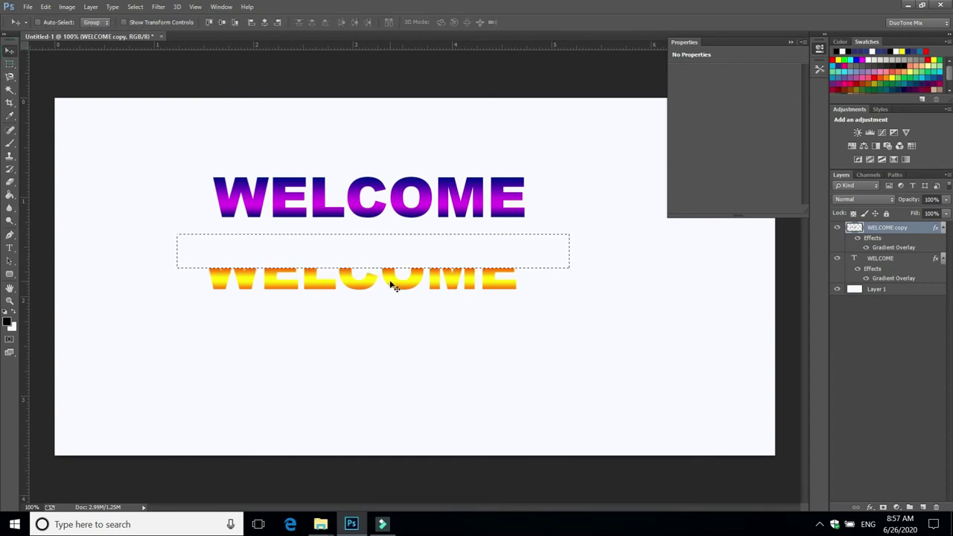
key("ctrl+d")
left_click_drag(376, 286, 376, 214)
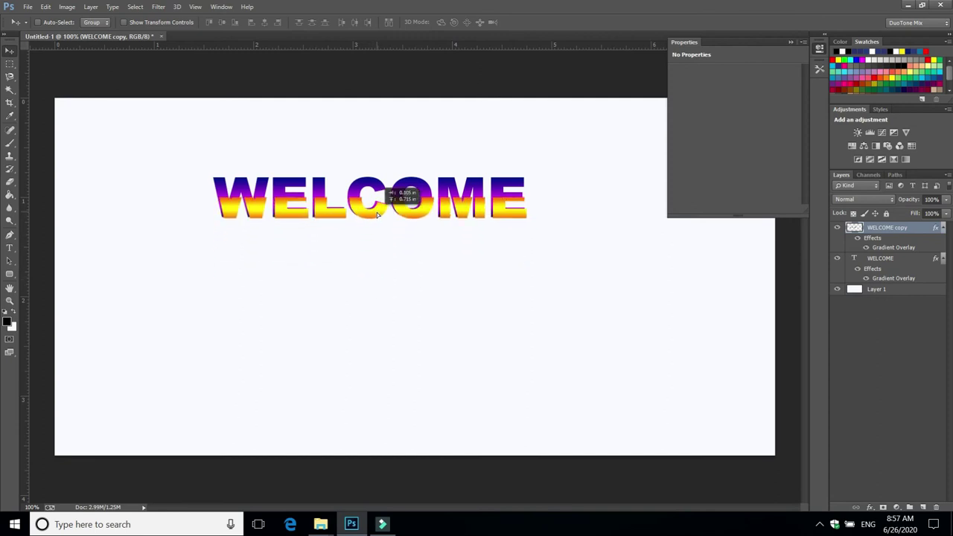
left_click_drag(376, 214, 376, 216)
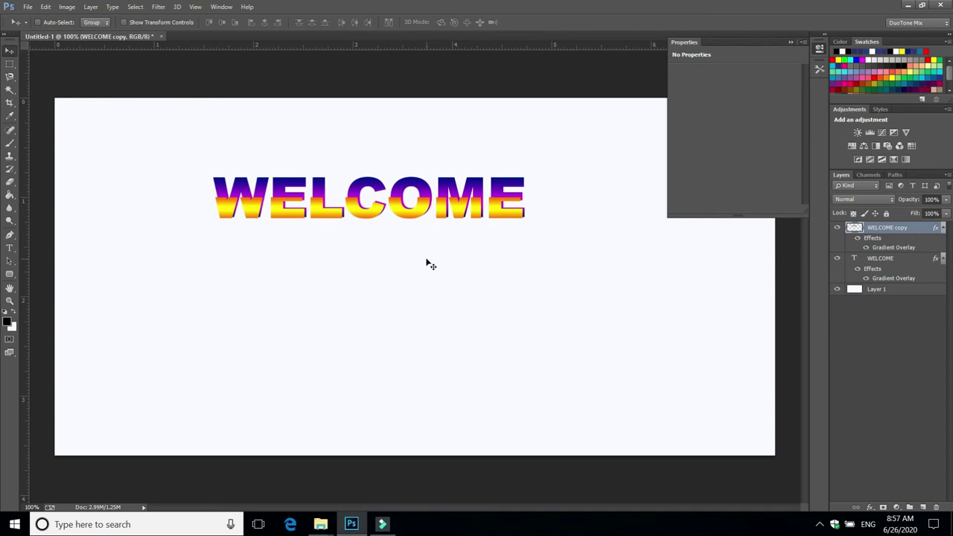
key("Right")
key("Right")
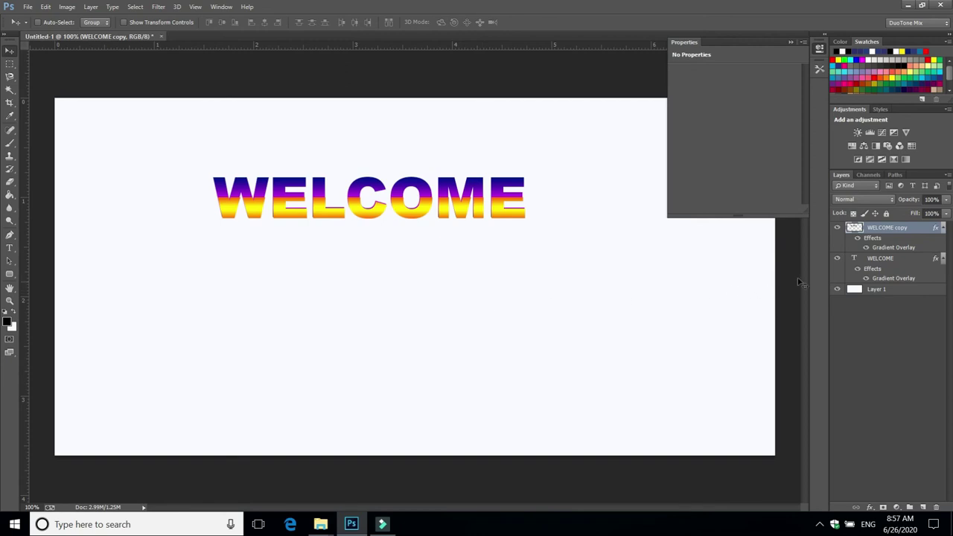
mouse_move(351, 524)
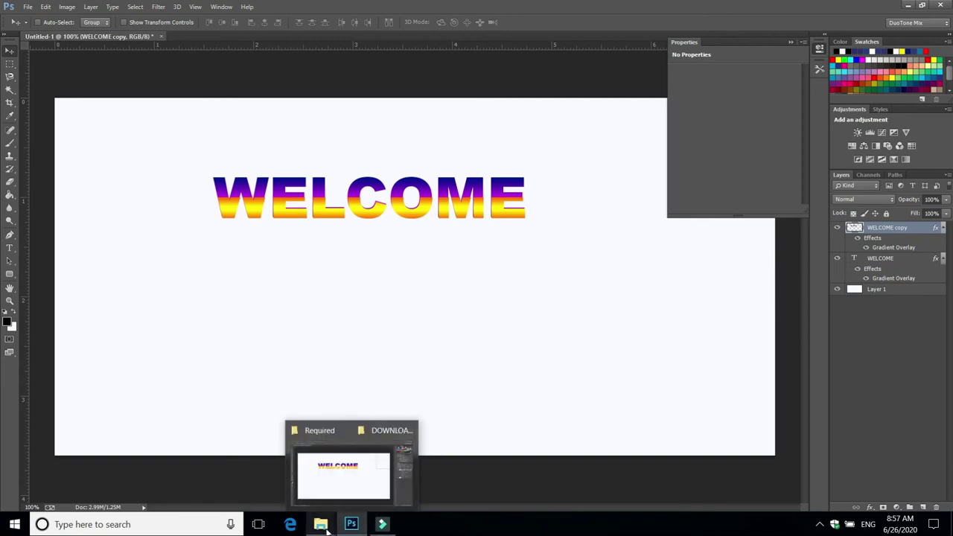
Step: Browse File Explorer to New Volume (D:) > S G Files > Multicolour Wedding
left_click(294, 462)
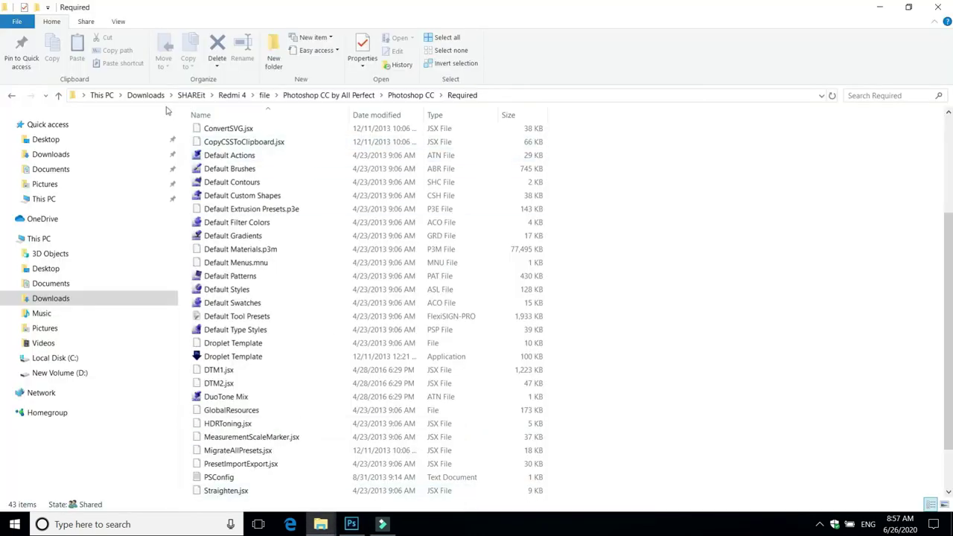
left_click(58, 95)
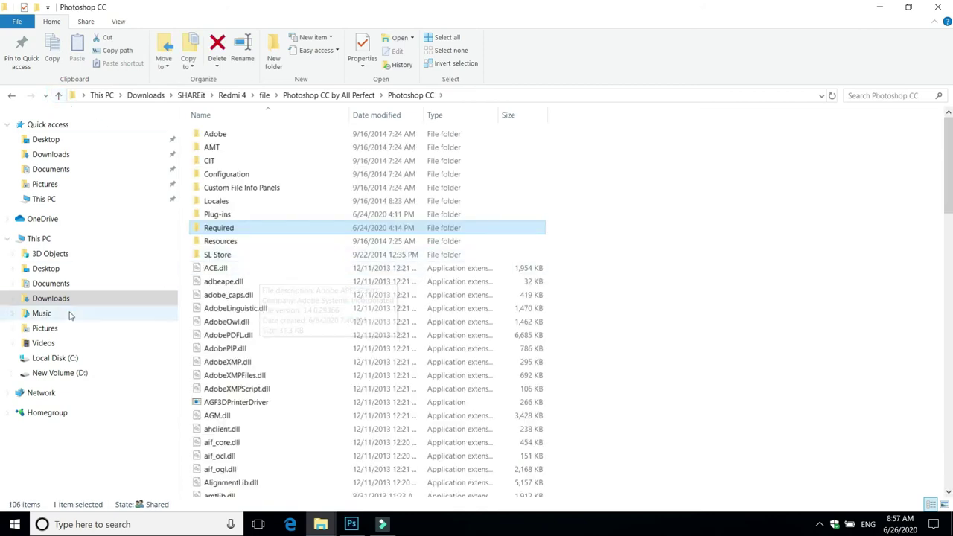
left_click(84, 372)
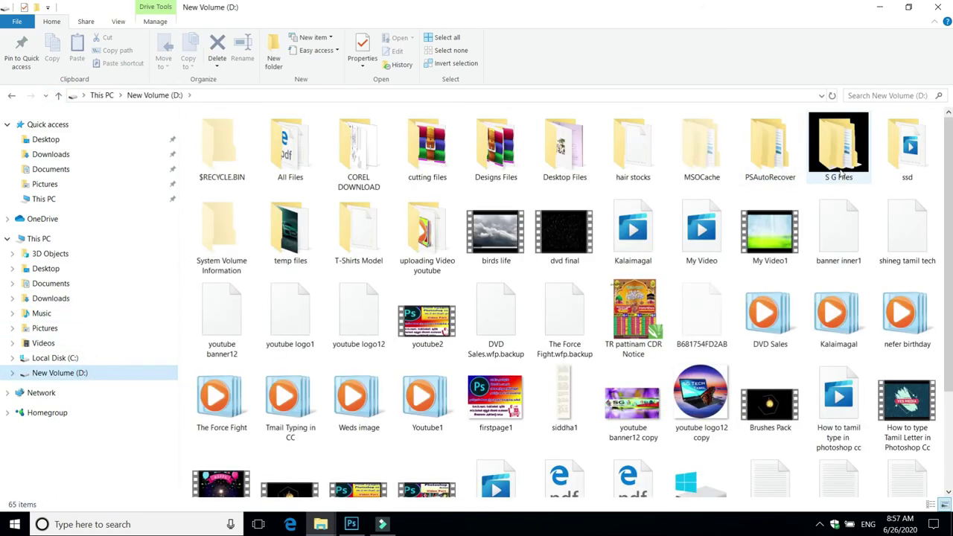
double_click(838, 149)
left_click(284, 153)
double_click(283, 154)
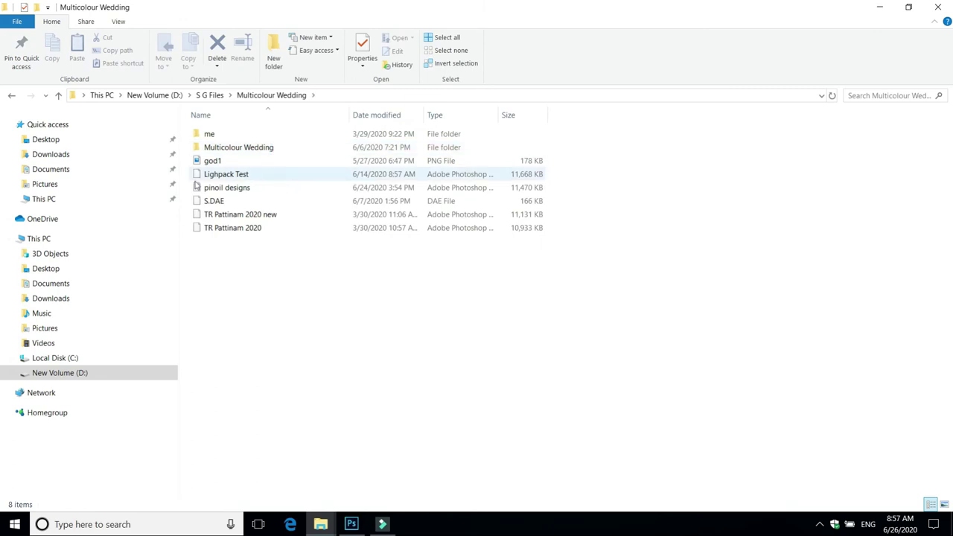
double_click(236, 154)
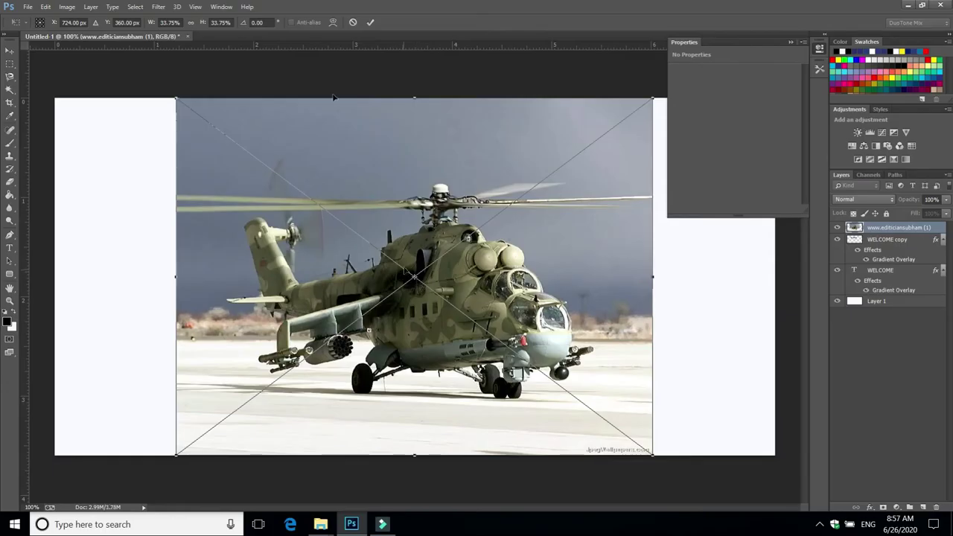
Step: Commit the placed helicopter photo and stretch it to the canvas's left and right edges
key("Return")
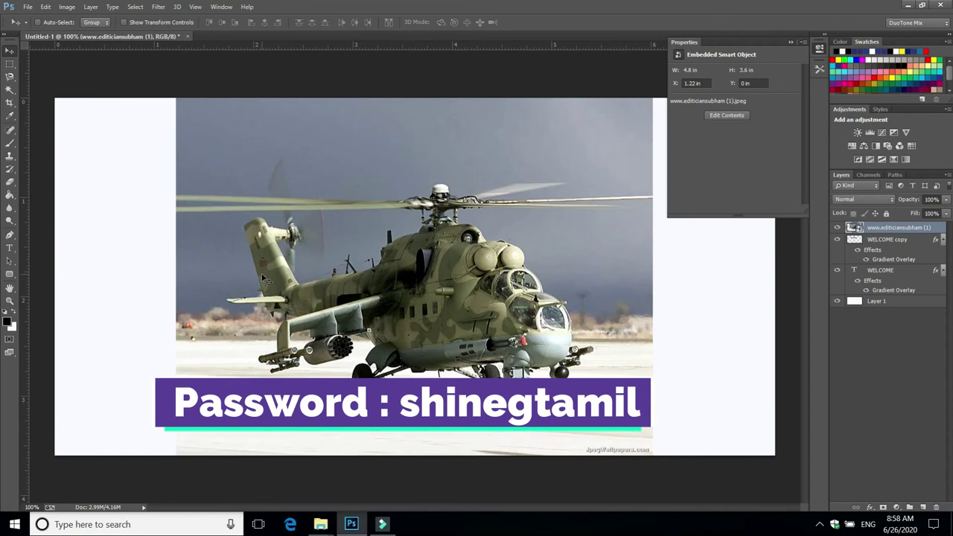
key("ctrl+t")
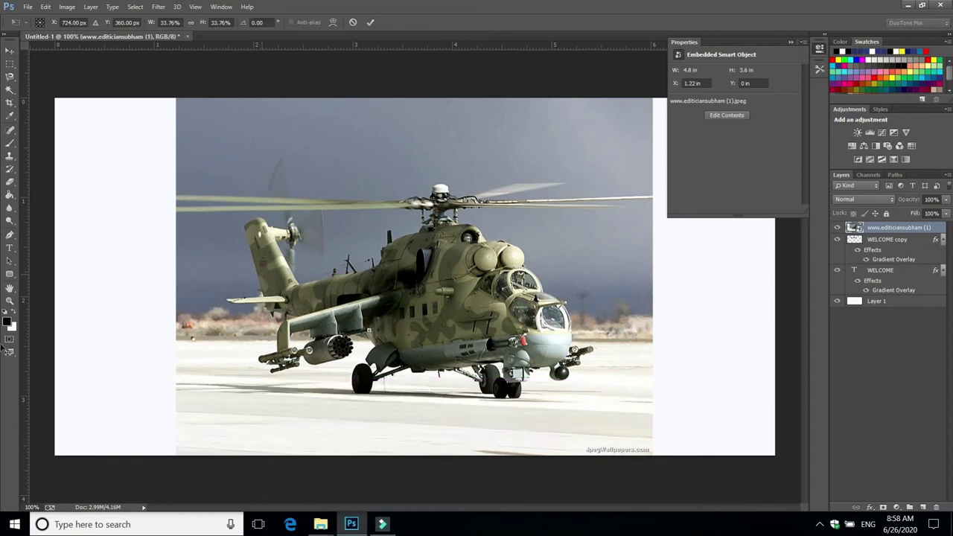
left_click_drag(177, 277, 55, 277)
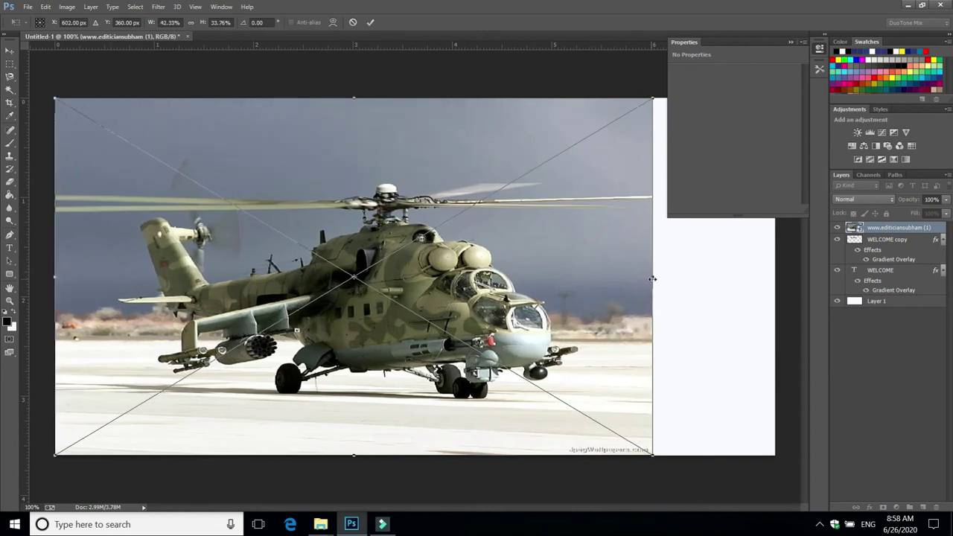
left_click_drag(652, 278, 775, 304)
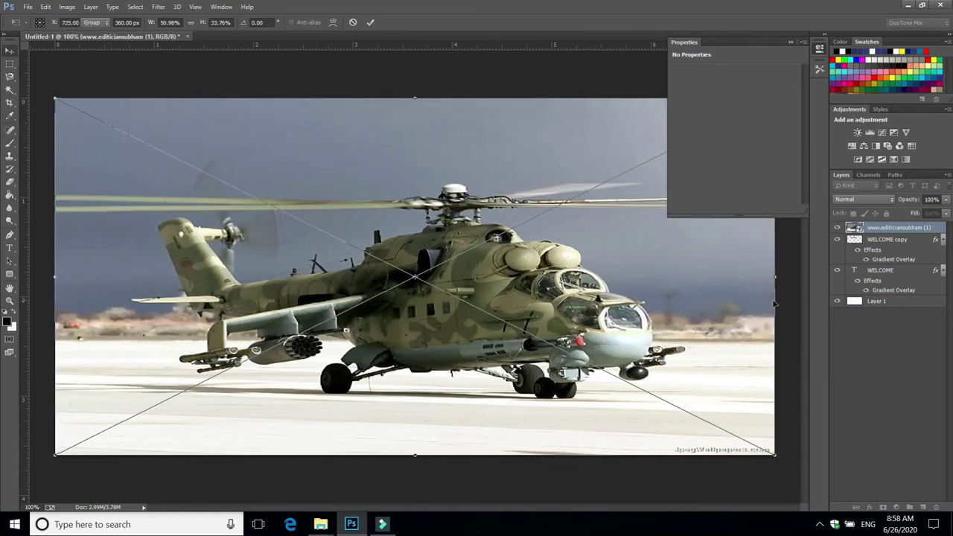
key("Return")
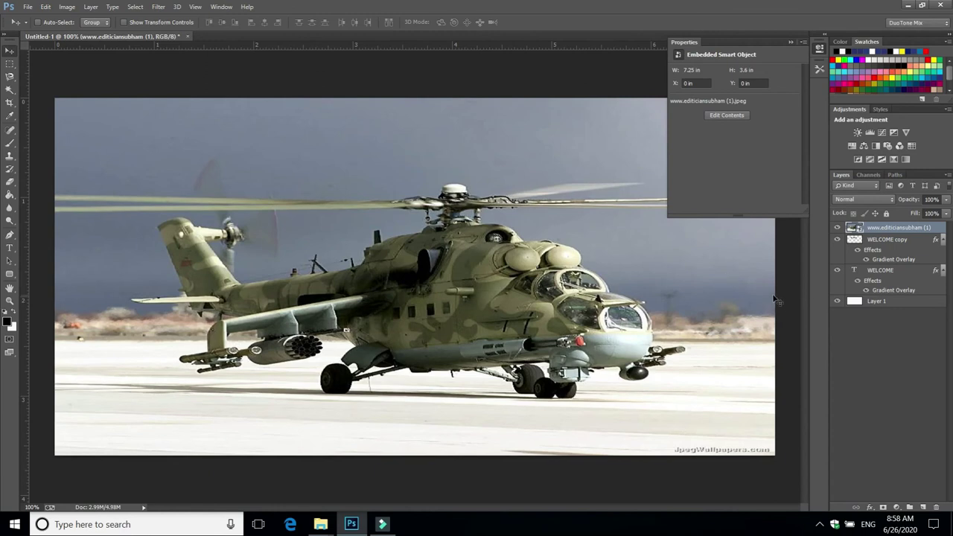
Step: Create Layer 2 and fill it with a green gradient across the canvas
key("ctrl+shift+n")
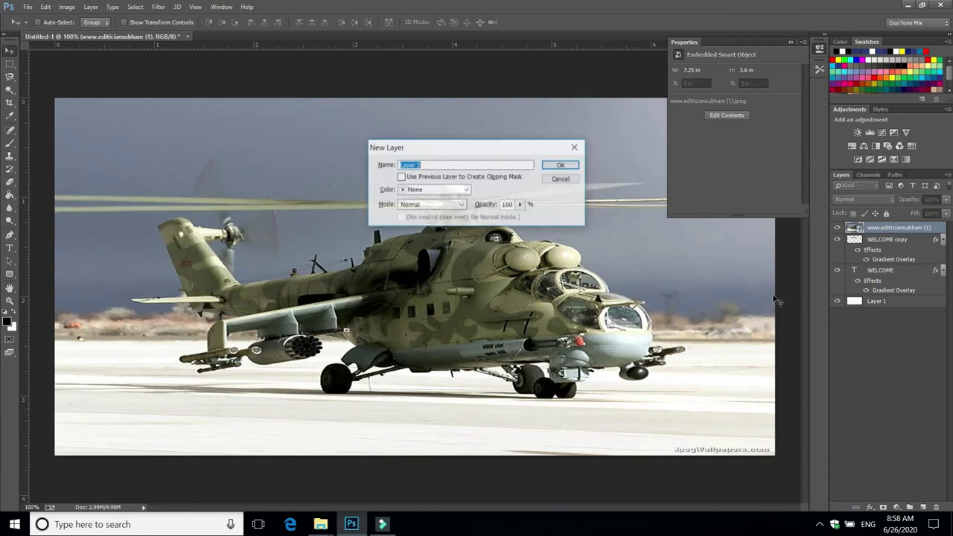
key("Return")
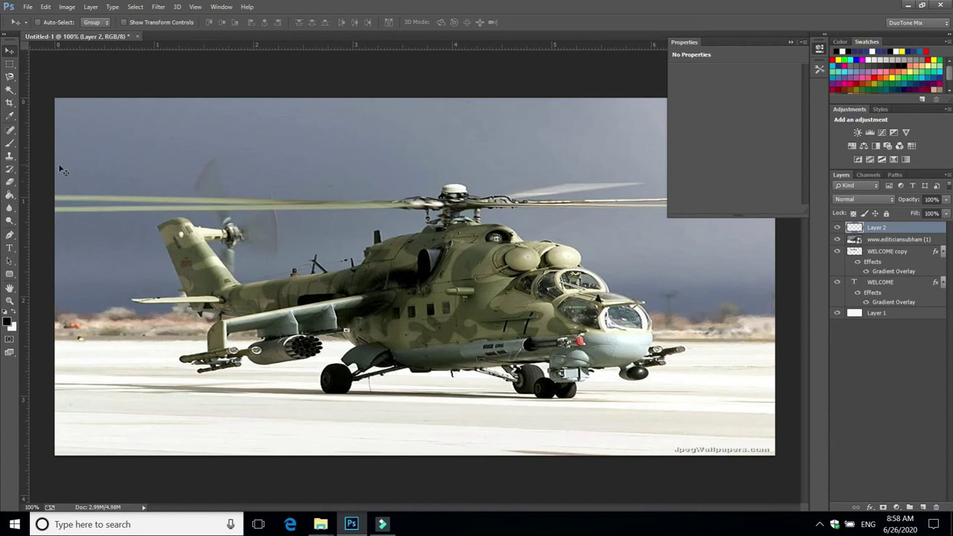
key("g")
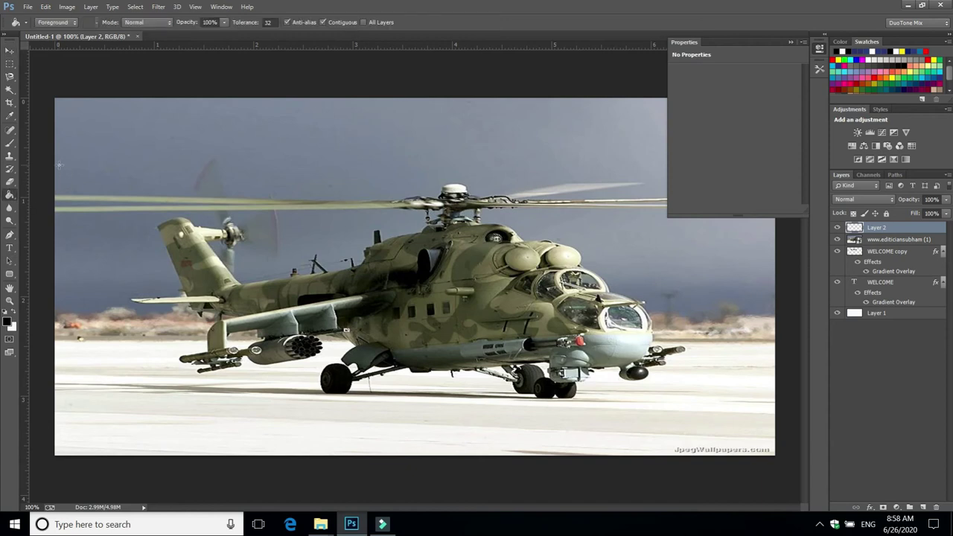
right_click(10, 180)
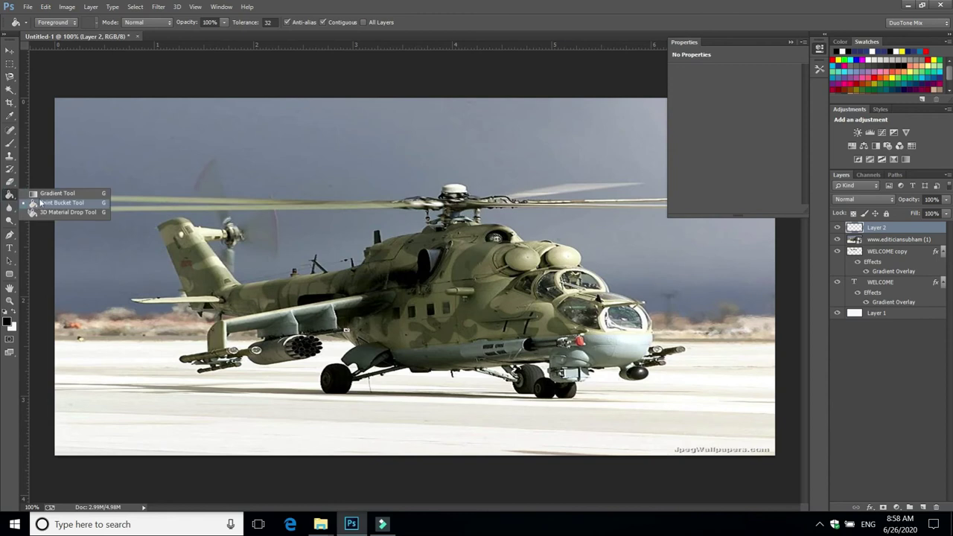
left_click(56, 193)
left_click_drag(89, 113, 656, 425)
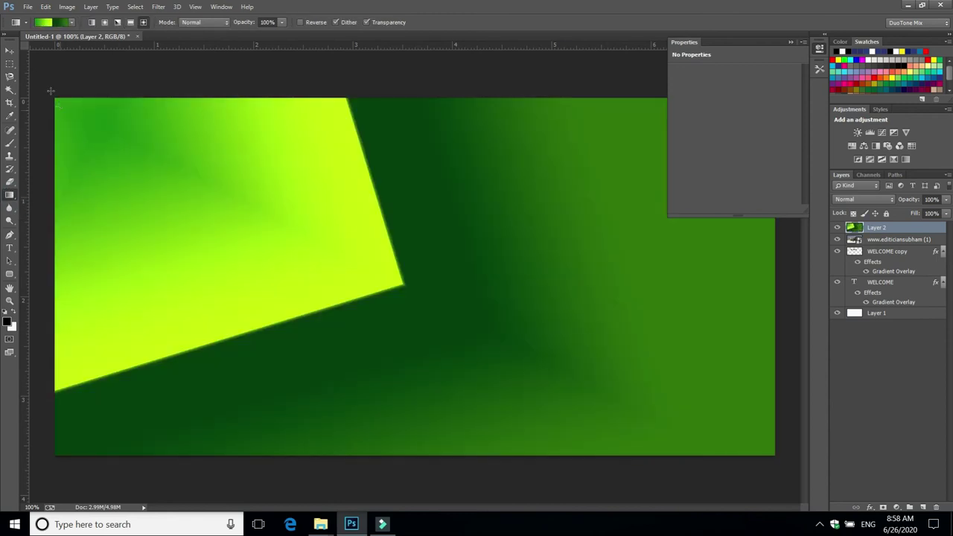
Step: Set Layer 2's blend mode to Screen, after trying Multiply first
left_click(11, 49)
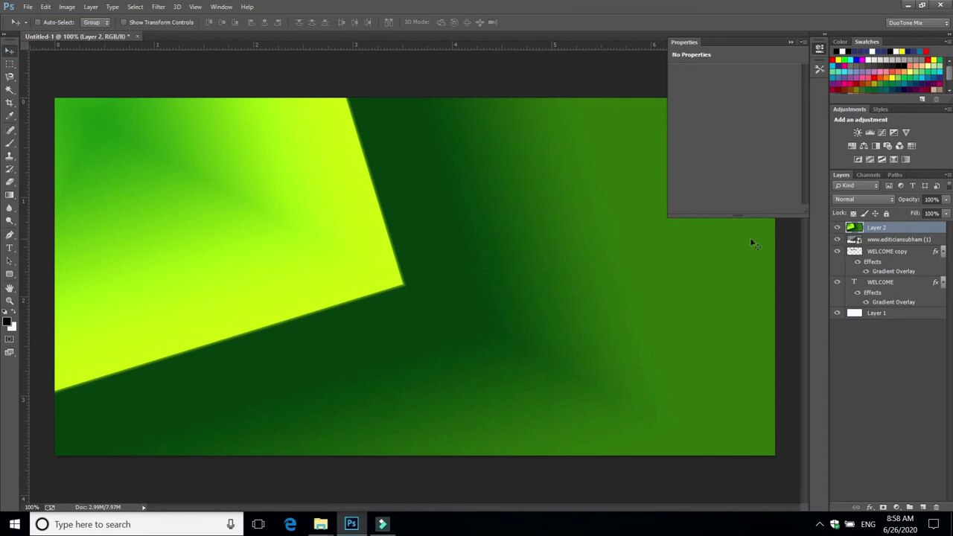
left_click(874, 200)
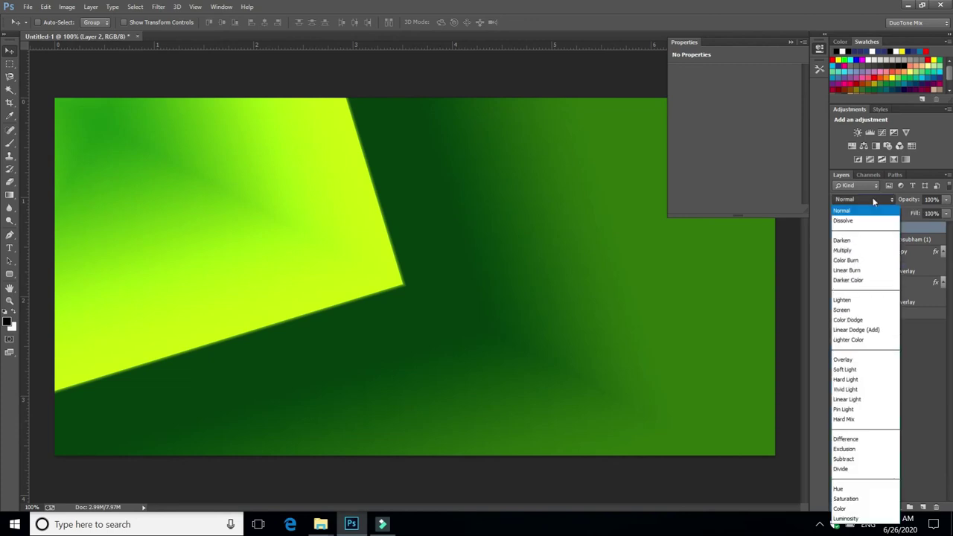
left_click(860, 252)
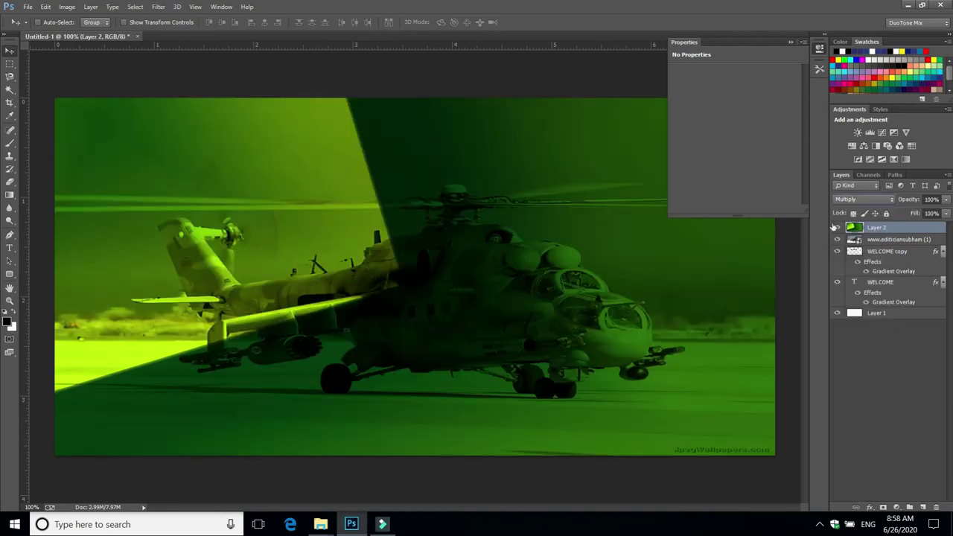
left_click(848, 199)
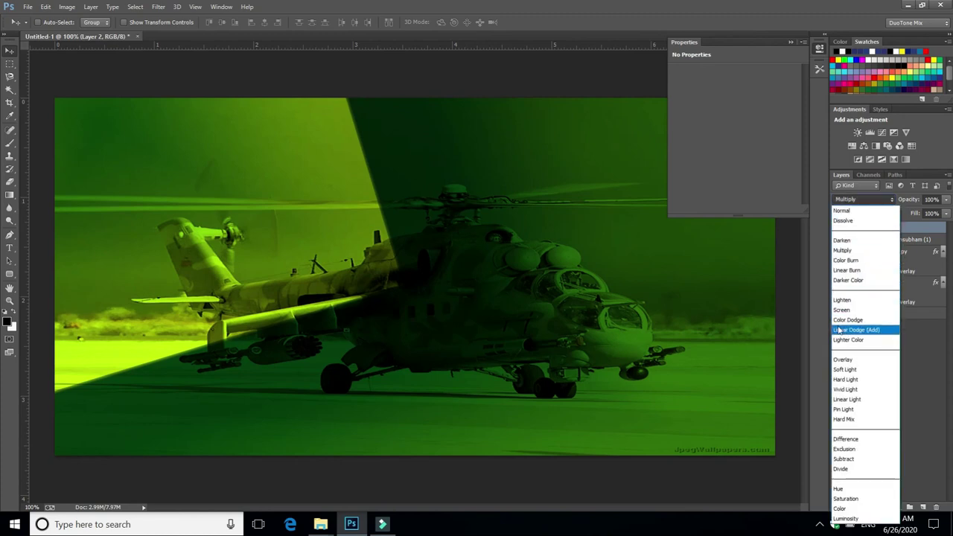
left_click(841, 310)
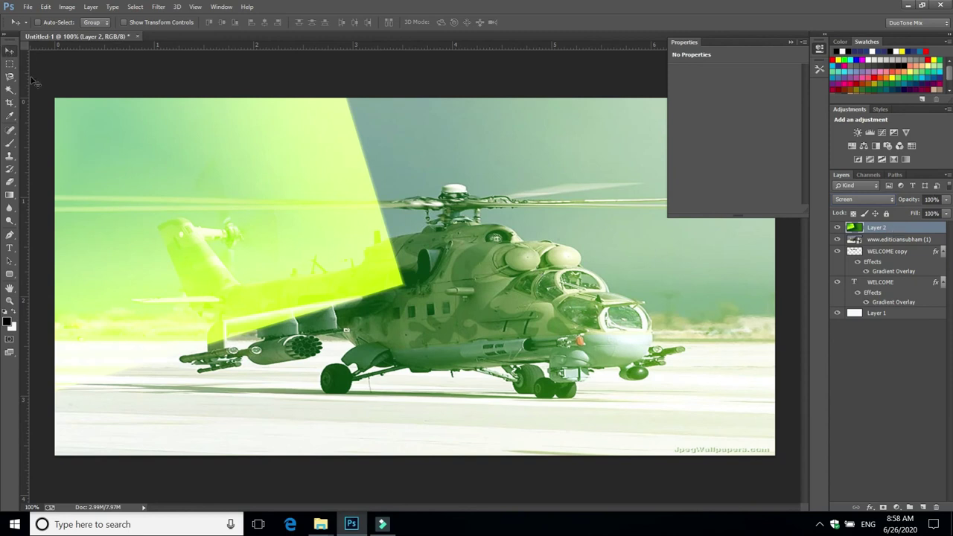
left_click(10, 194)
Step: Redraw Layer 2 as a diamond gradient forming a lime diagonal beam on the left
left_click_drag(50, 93, 114, 141)
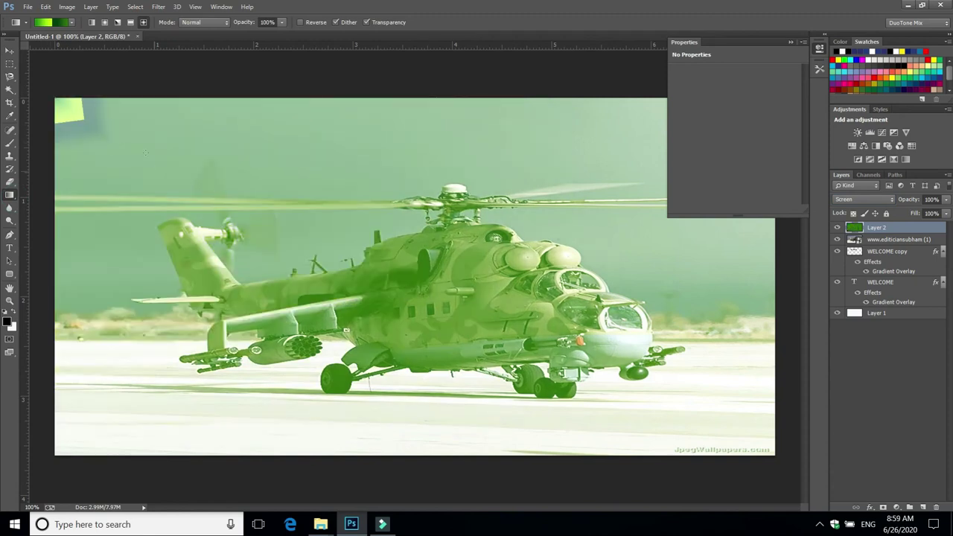
left_click(142, 22)
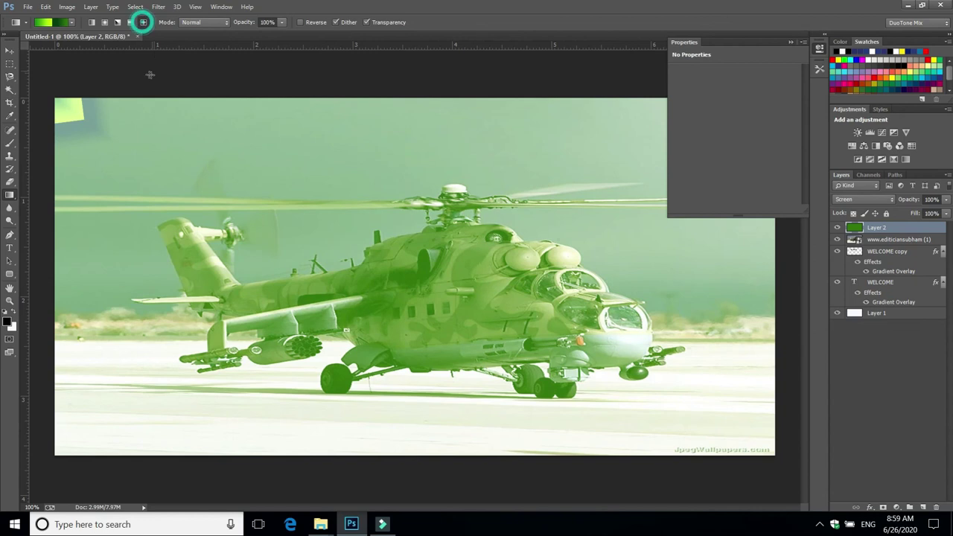
left_click(130, 22)
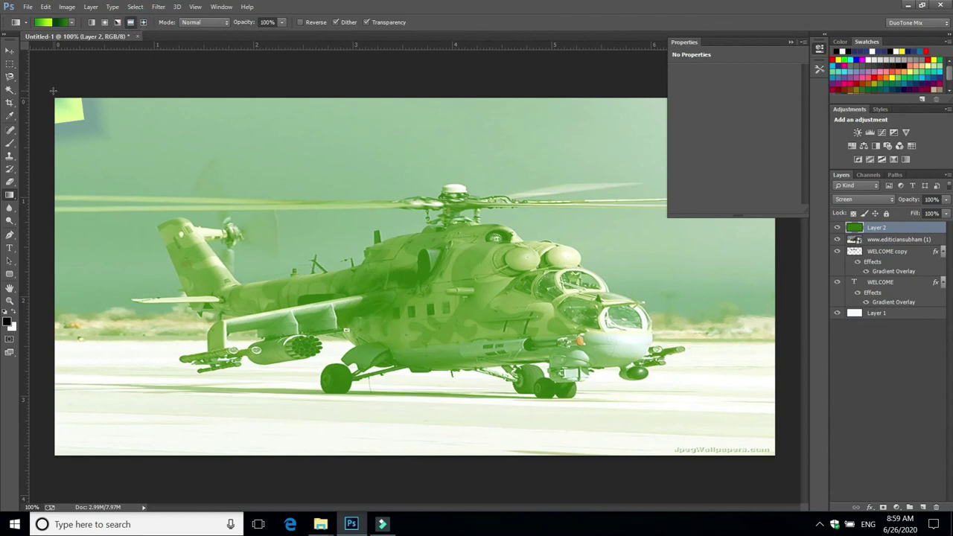
left_click_drag(53, 91, 372, 246)
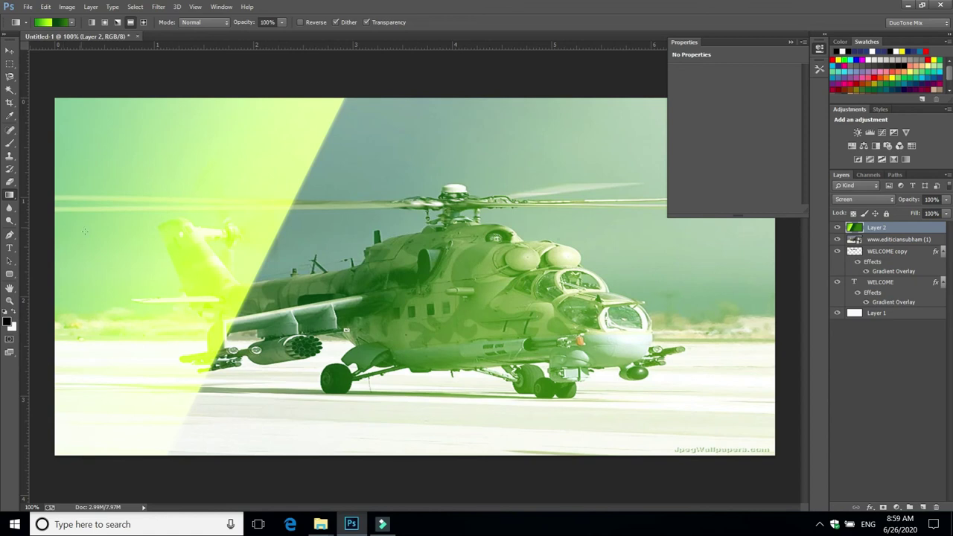
left_click_drag(407, 78, 410, 462)
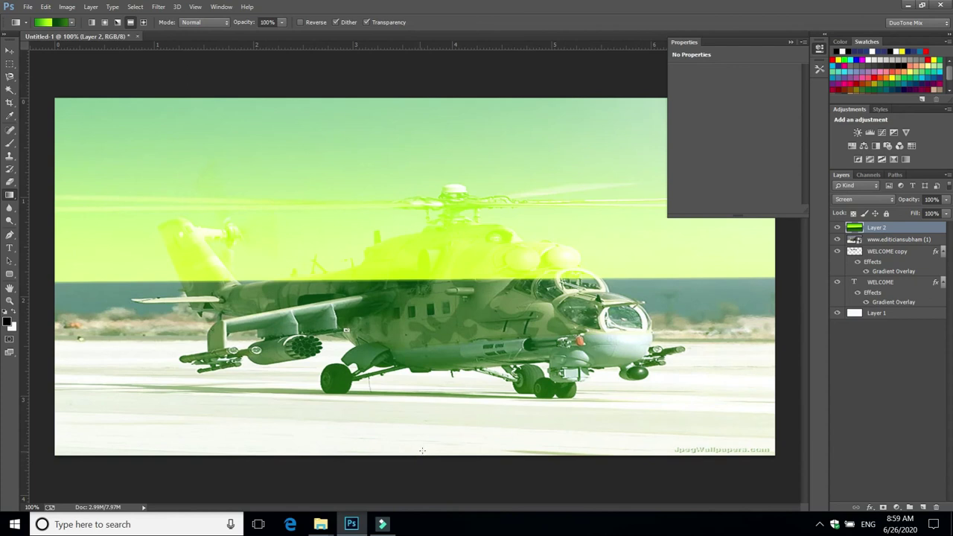
left_click_drag(38, 407, 386, 131)
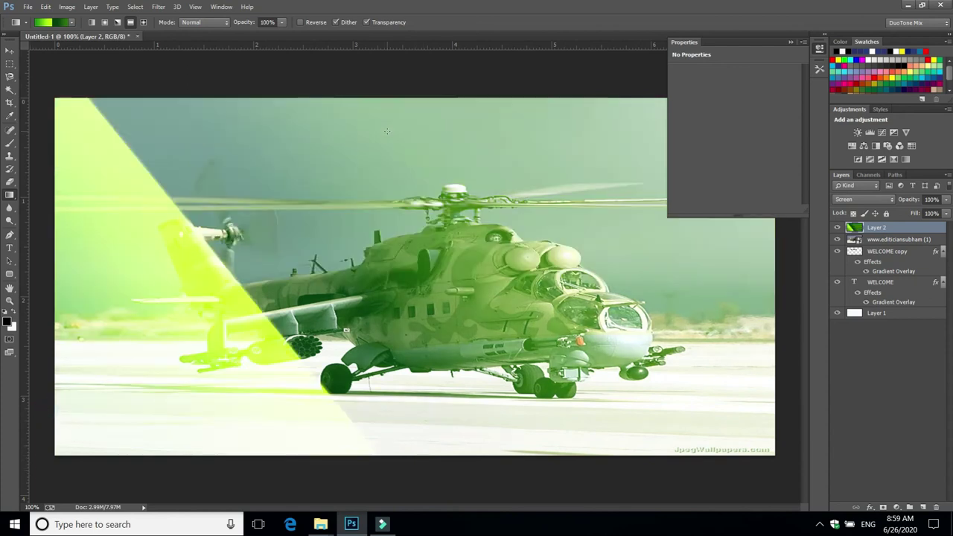